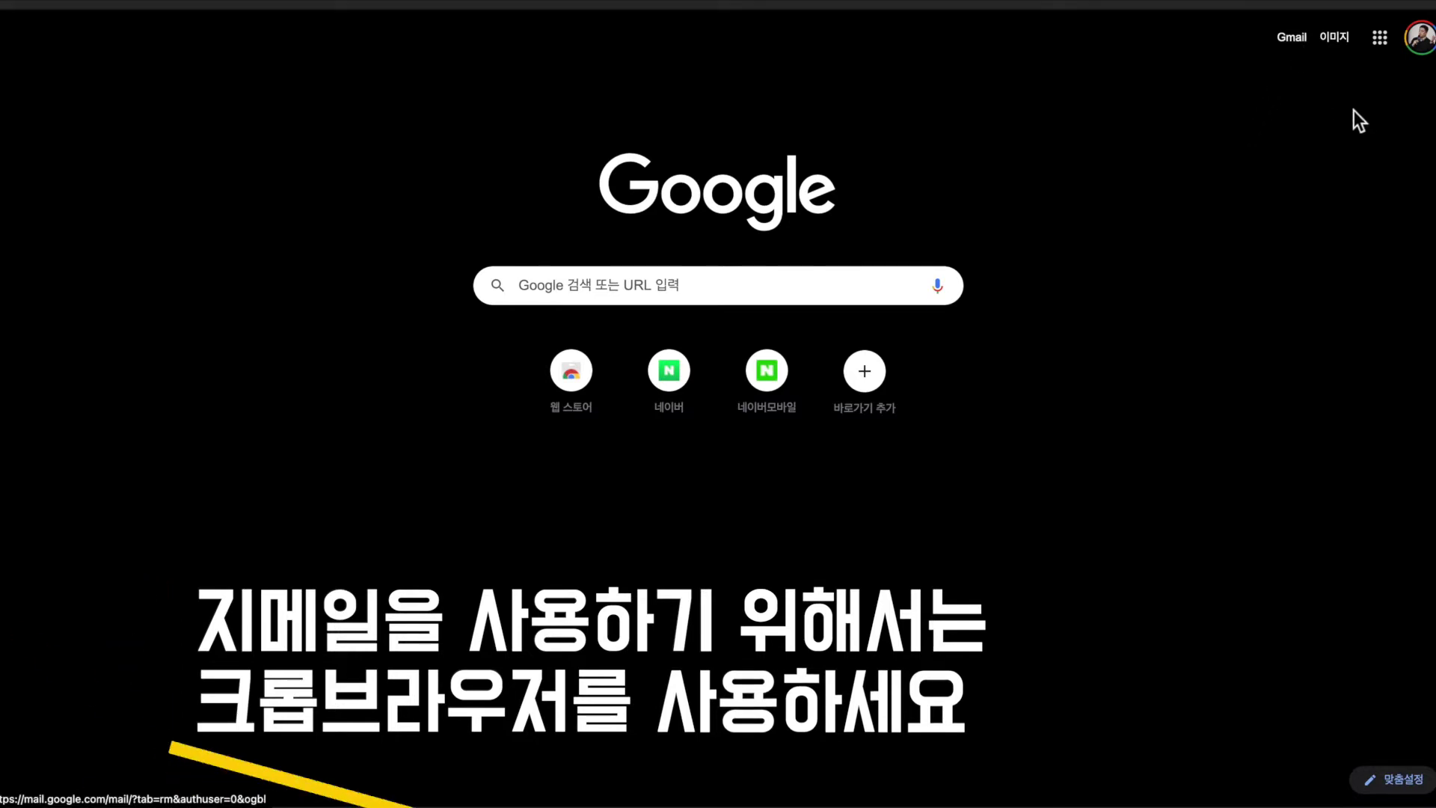
# Switch to Gmail through the Google apps grid to reach the inbox
pyautogui.click(1385, 46)
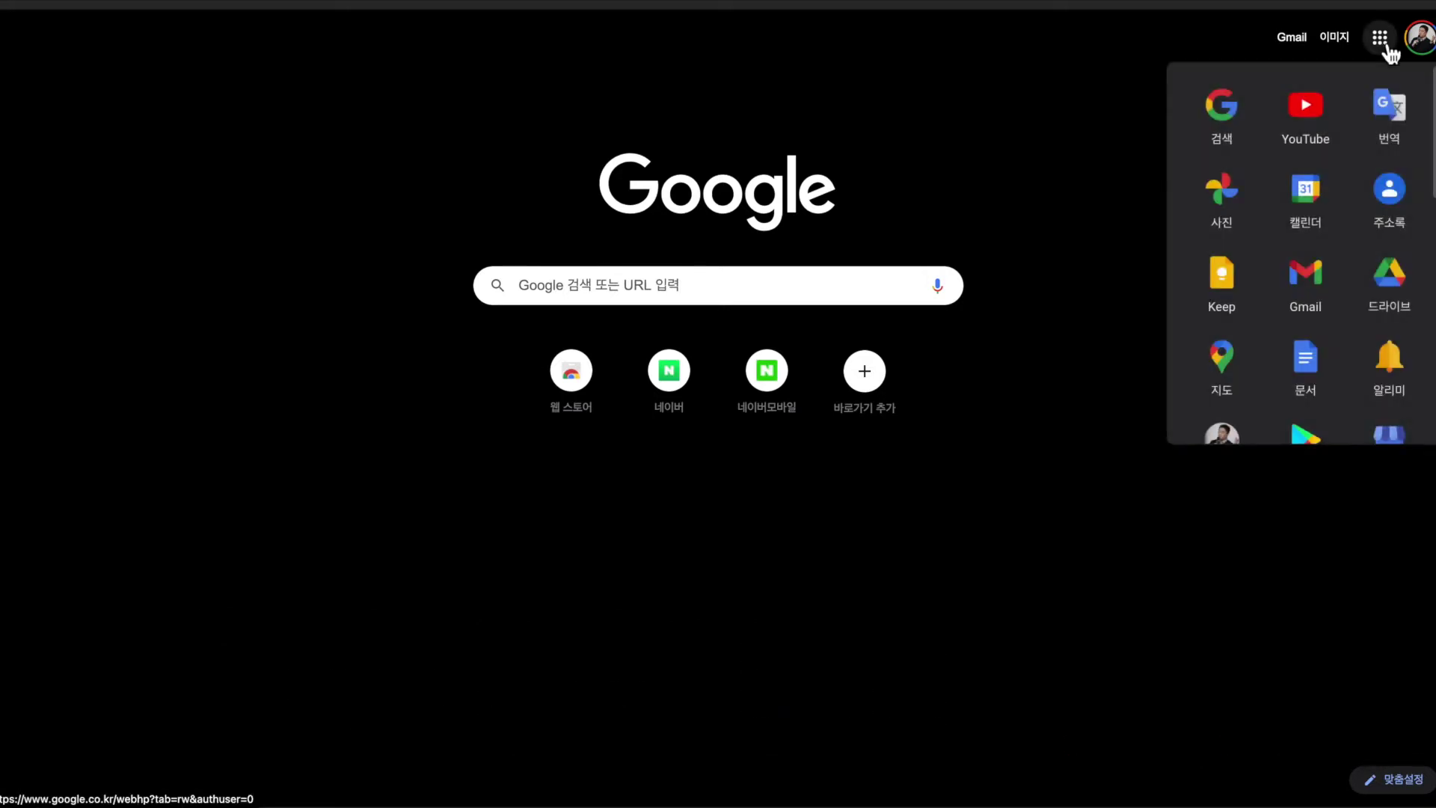
pyautogui.click(1319, 290)
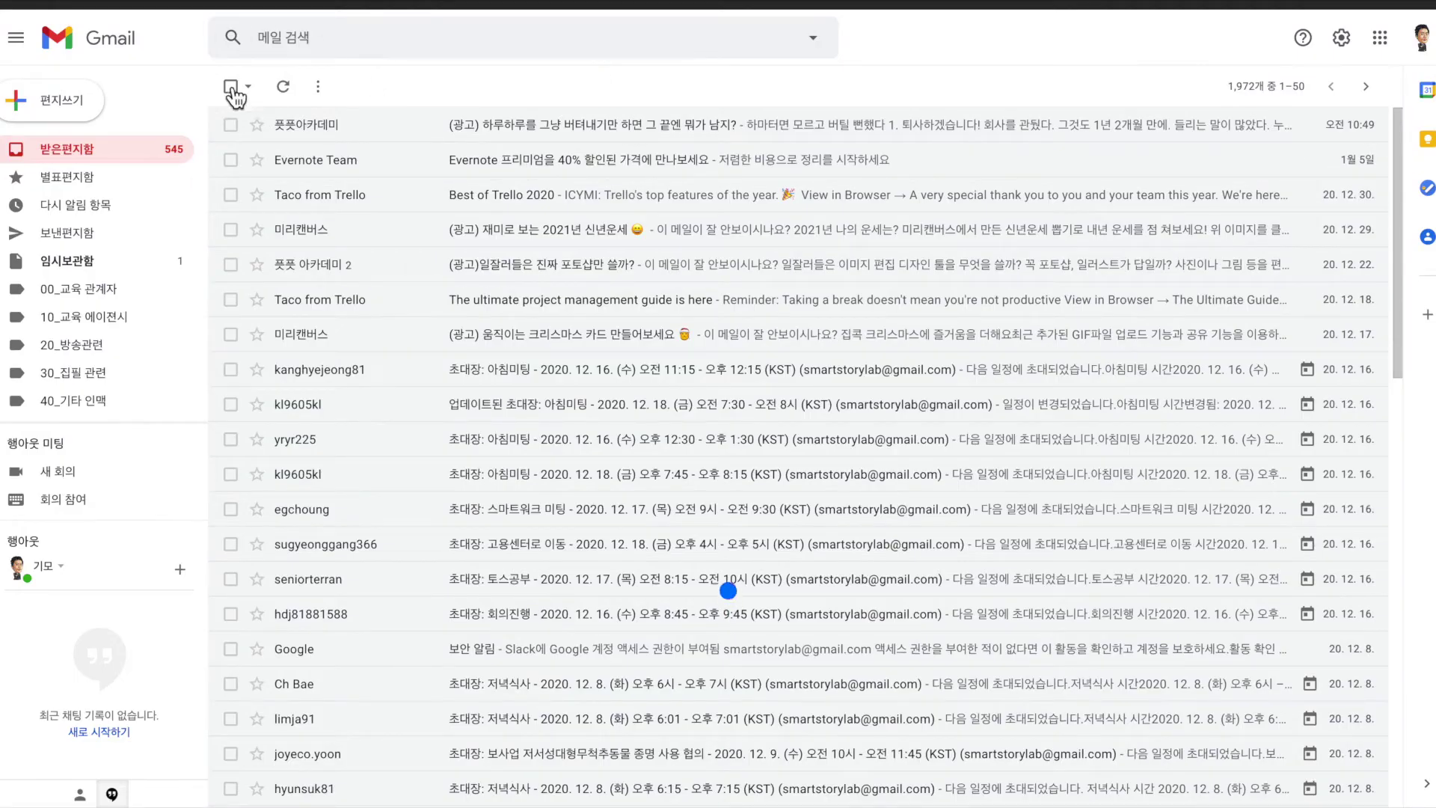
# Compose a new email to your own address with subject 테스트 이메일 and body 본문
pyautogui.click(75, 107)
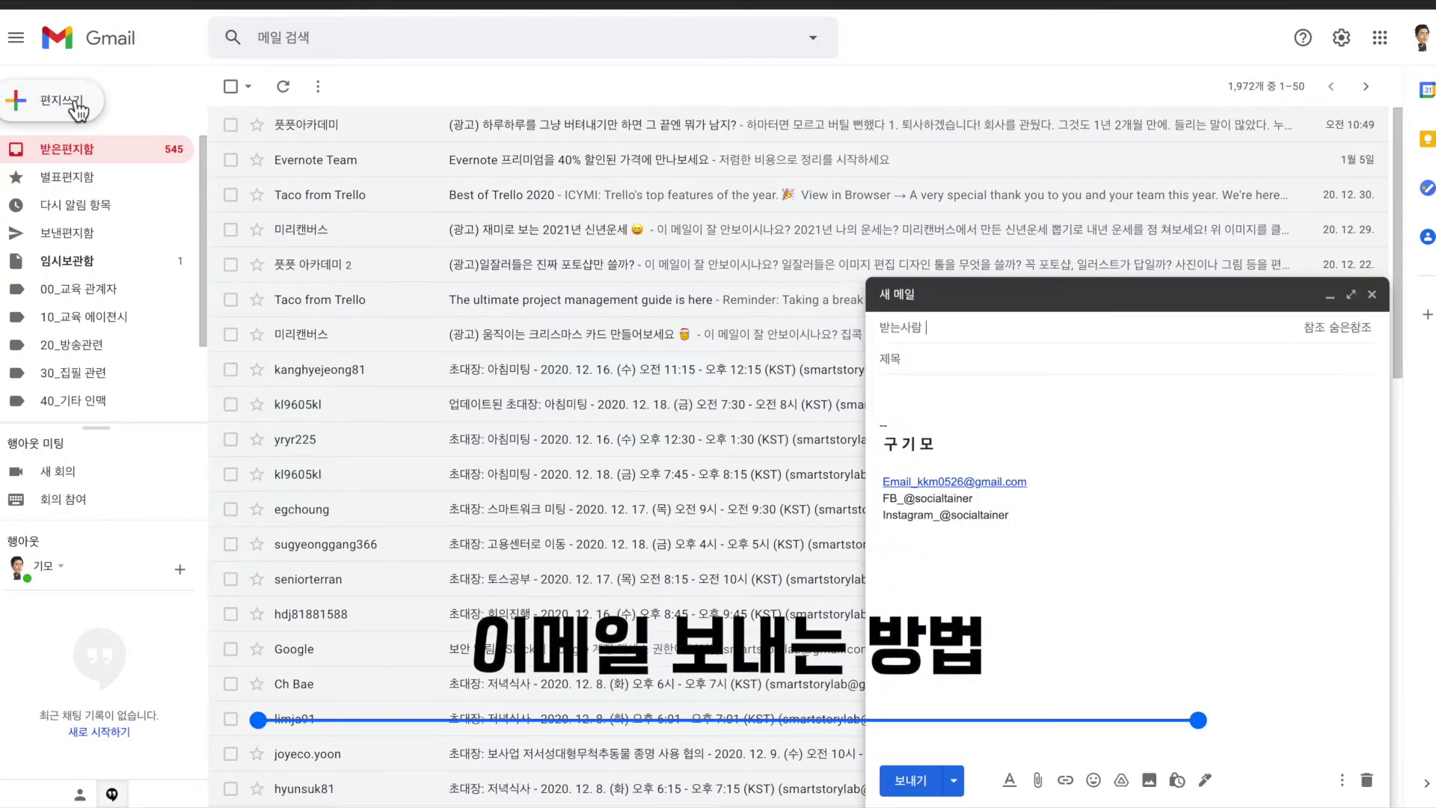
pyautogui.click(984, 340)
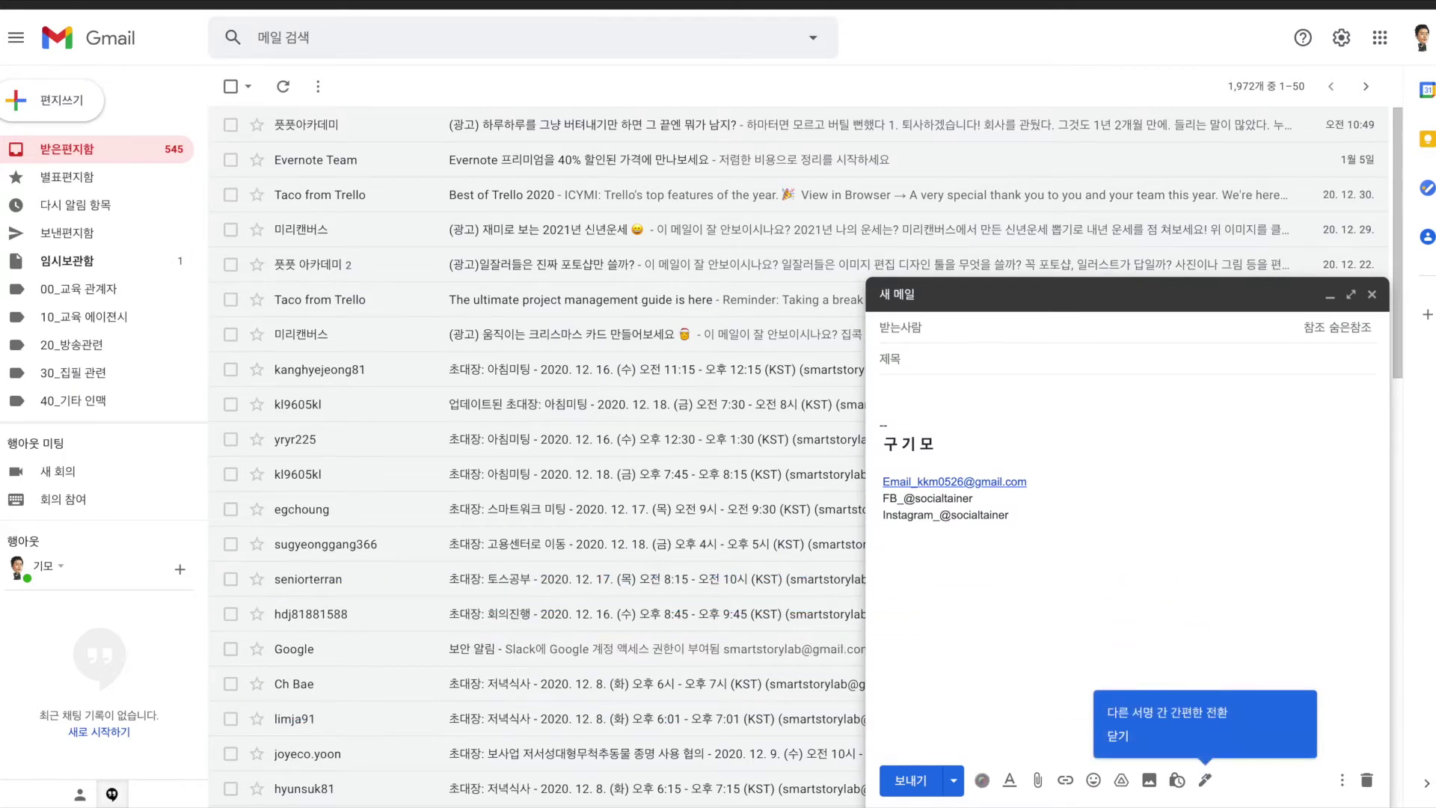
pyautogui.write('구김모')
pyautogui.click(995, 363)
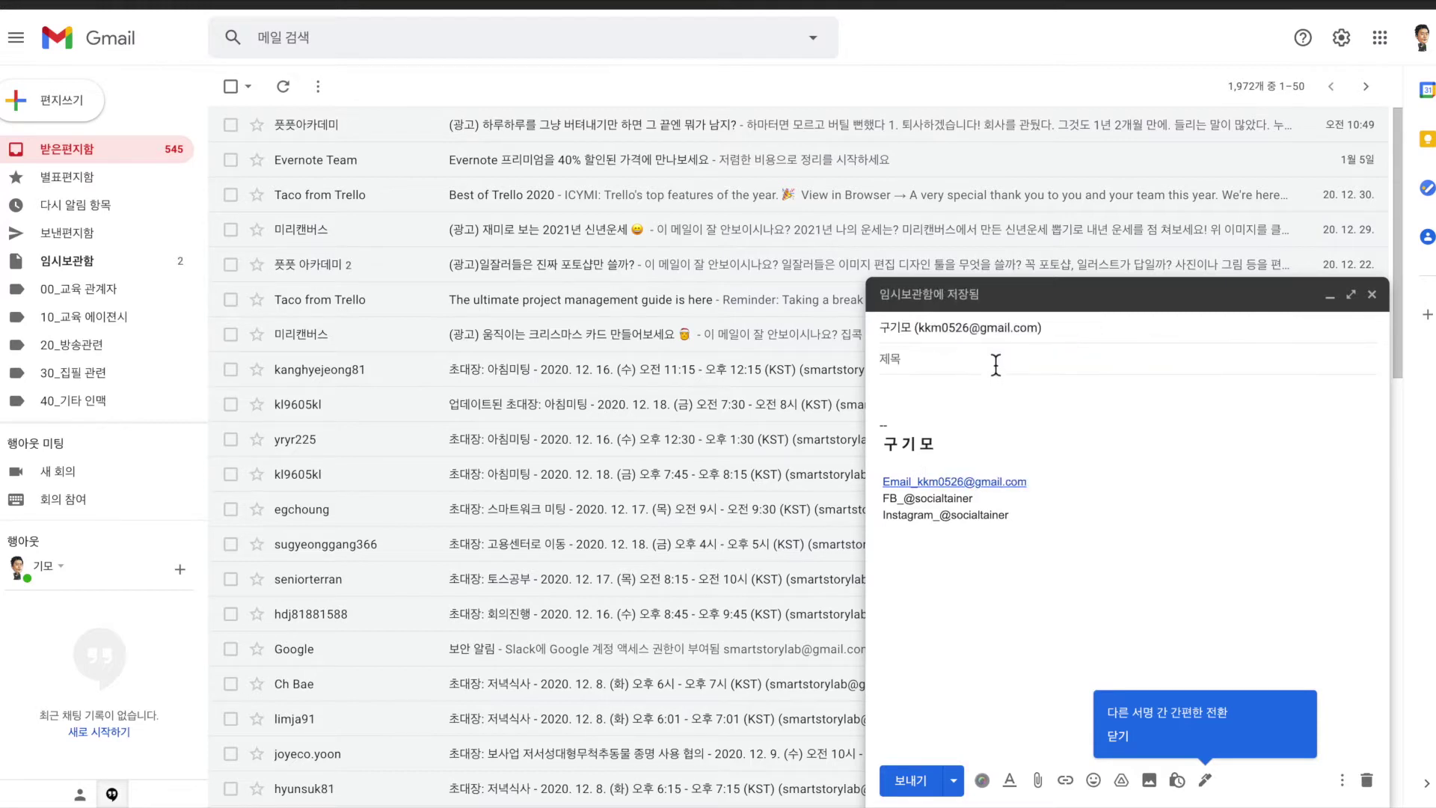
pyautogui.write('테스트 이메일')
pyautogui.click(951, 387)
pyautogui.write('본문')
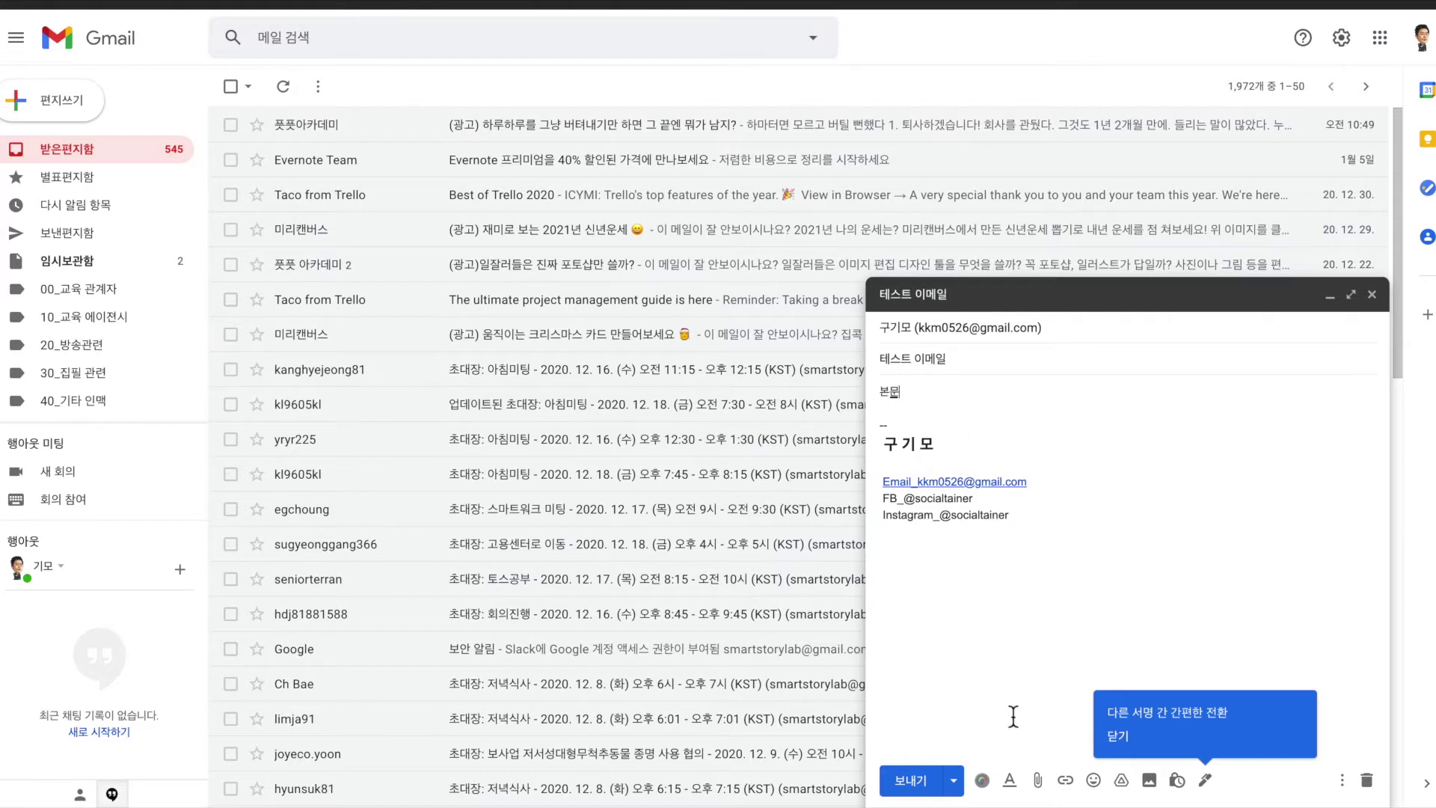
# Toggle the formatting toolbar, dismiss the signature tip, and enlarge the draft to full screen
pyautogui.click(1010, 780)
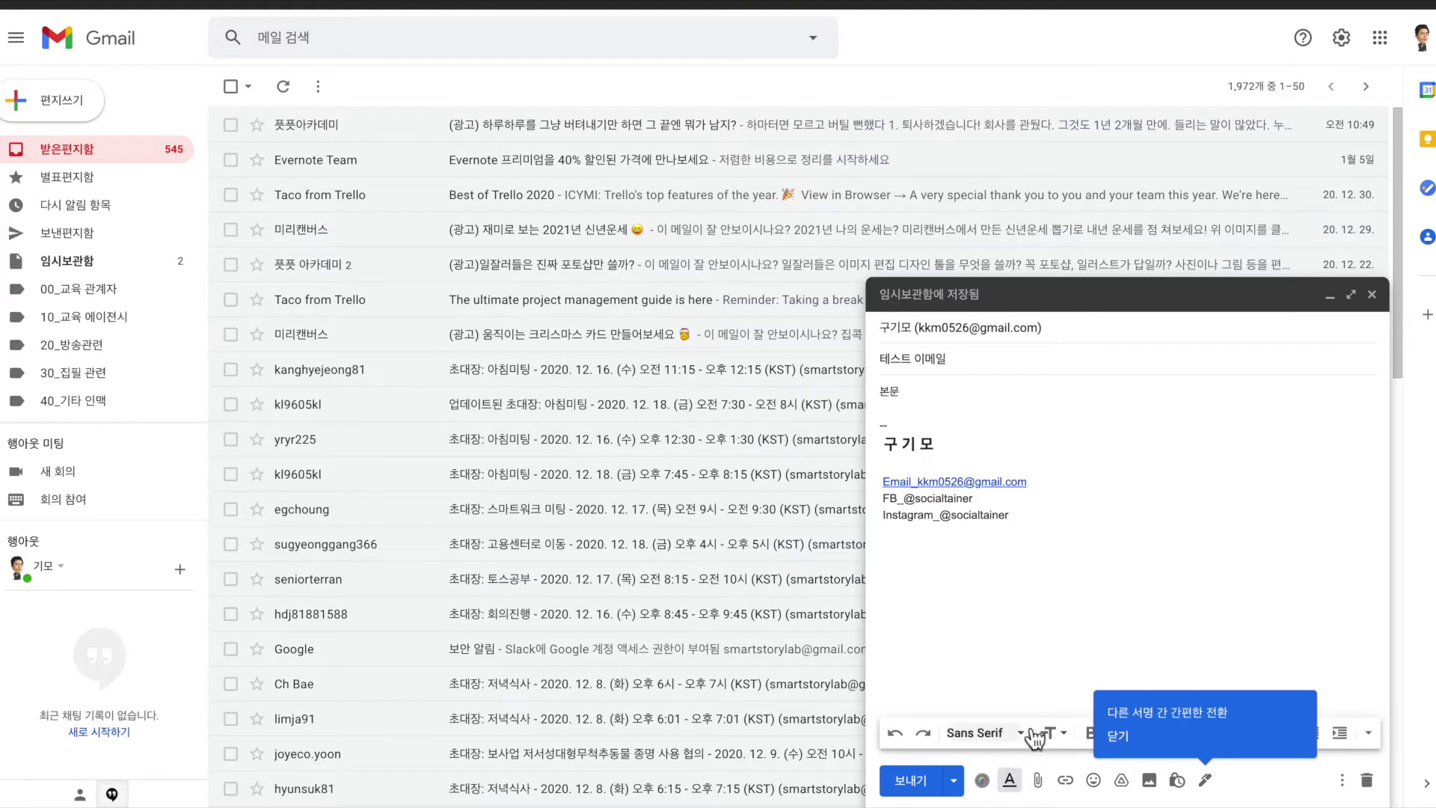
pyautogui.click(1111, 735)
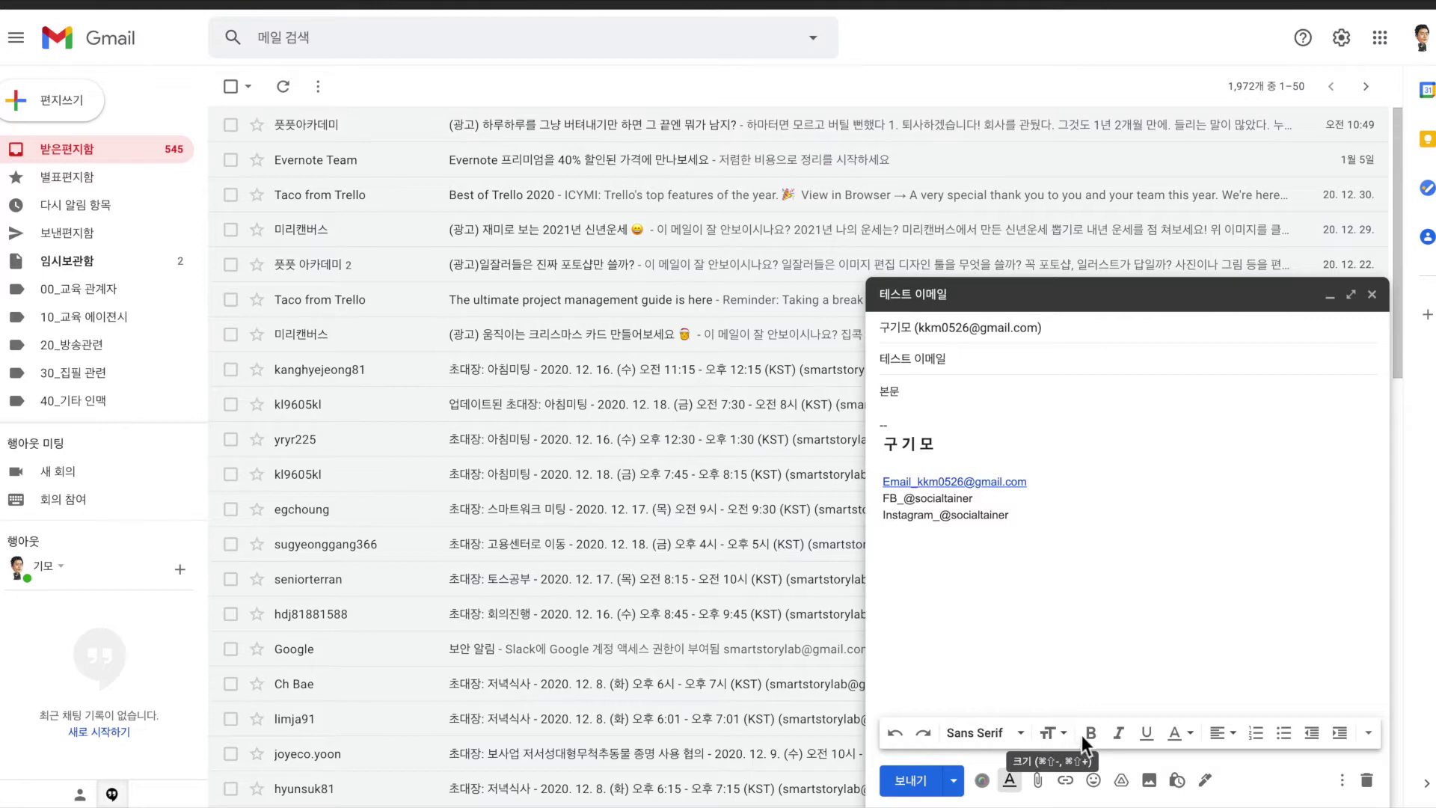
pyautogui.click(1017, 780)
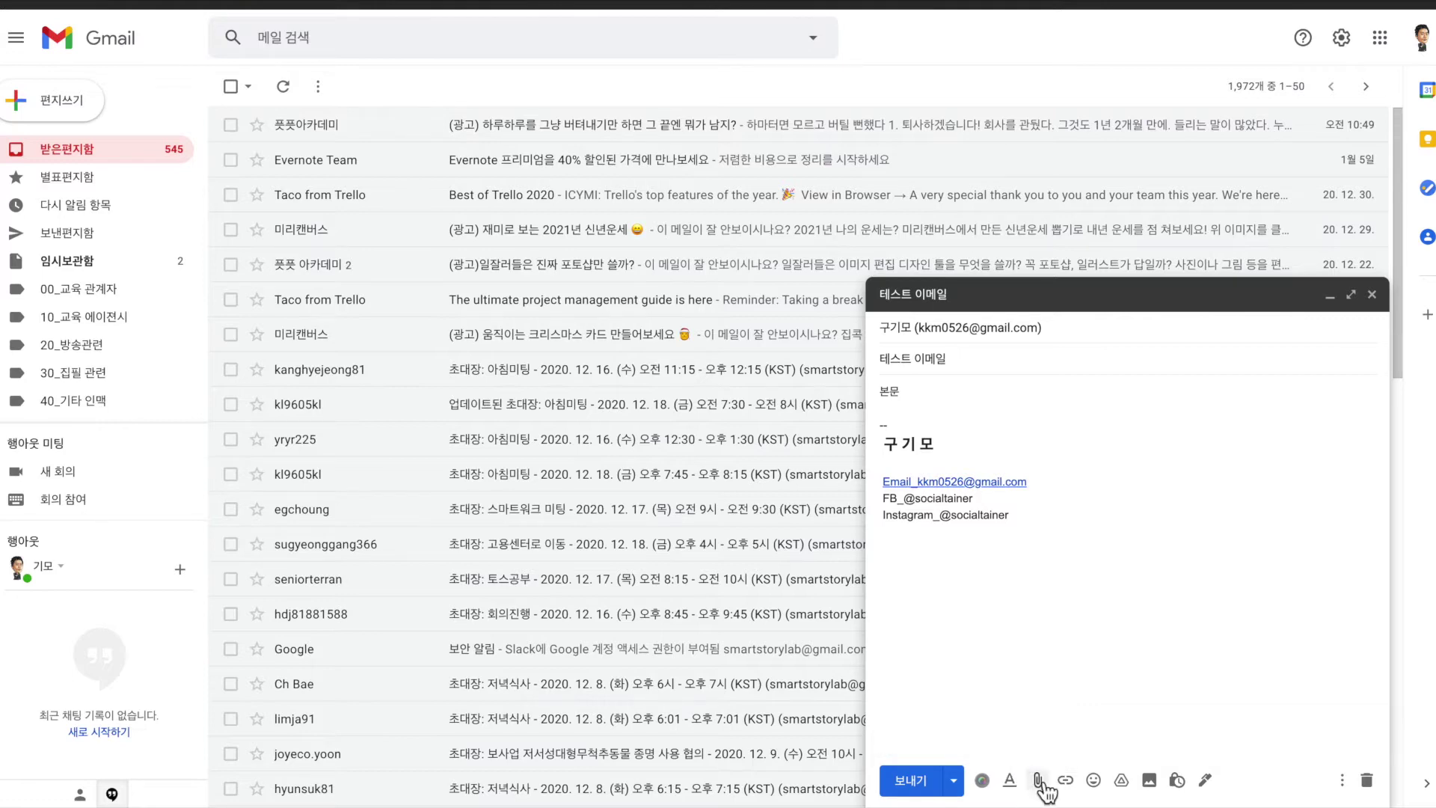
pyautogui.click(1351, 294)
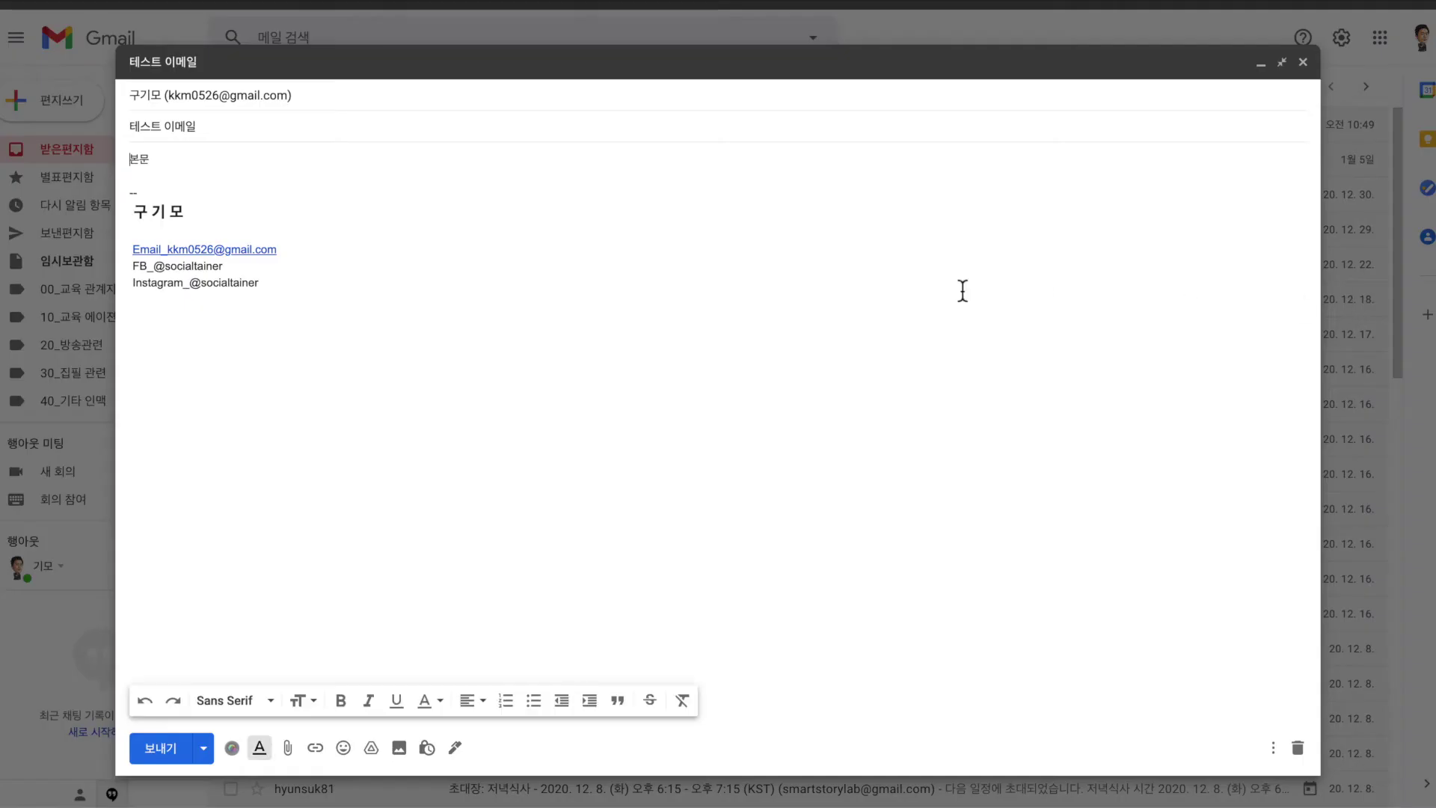
# Add blank lines after 본문 and attach 스크린샷 2021-01-06 오후 1.12.53.png from the Desktop
pyautogui.click(287, 749)
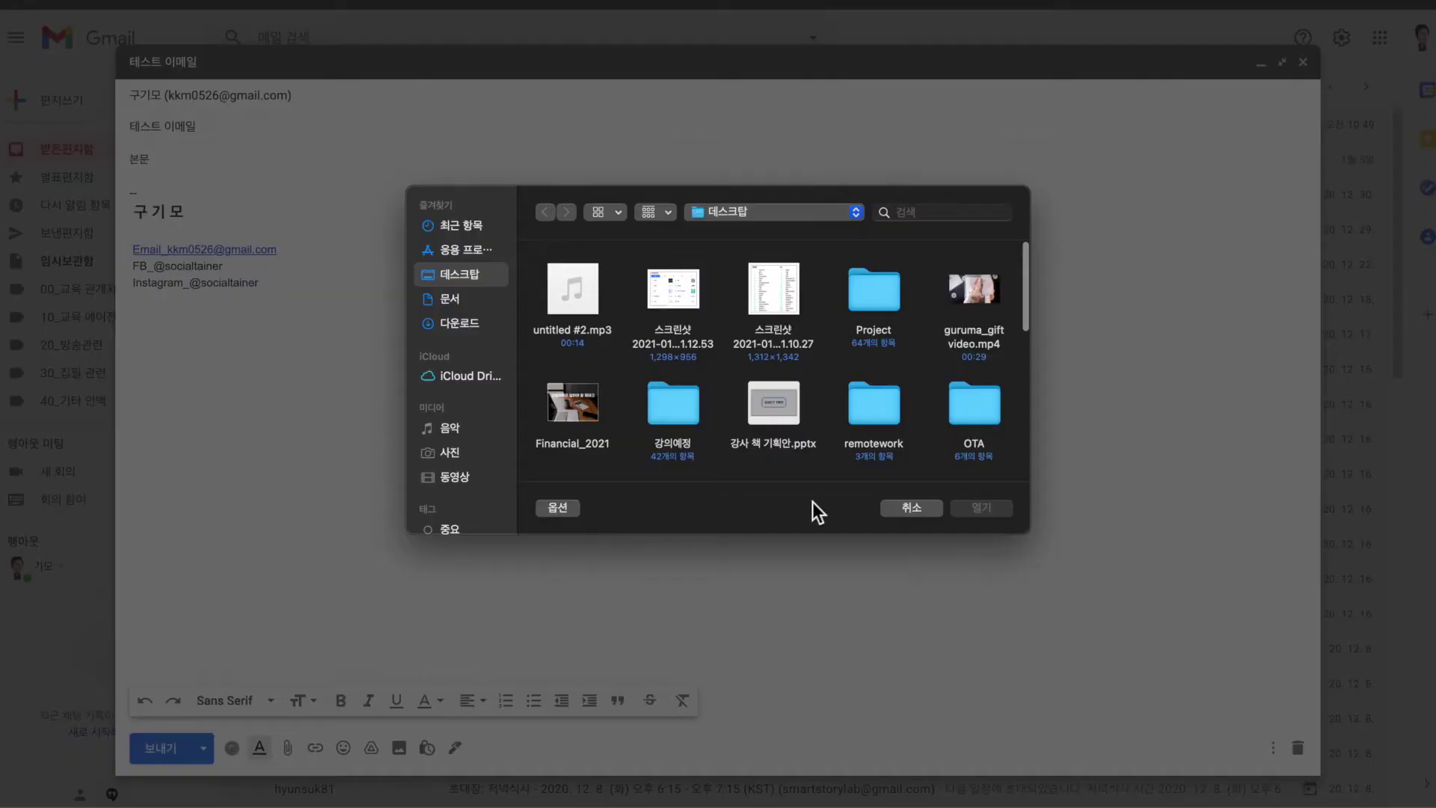
pyautogui.click(911, 507)
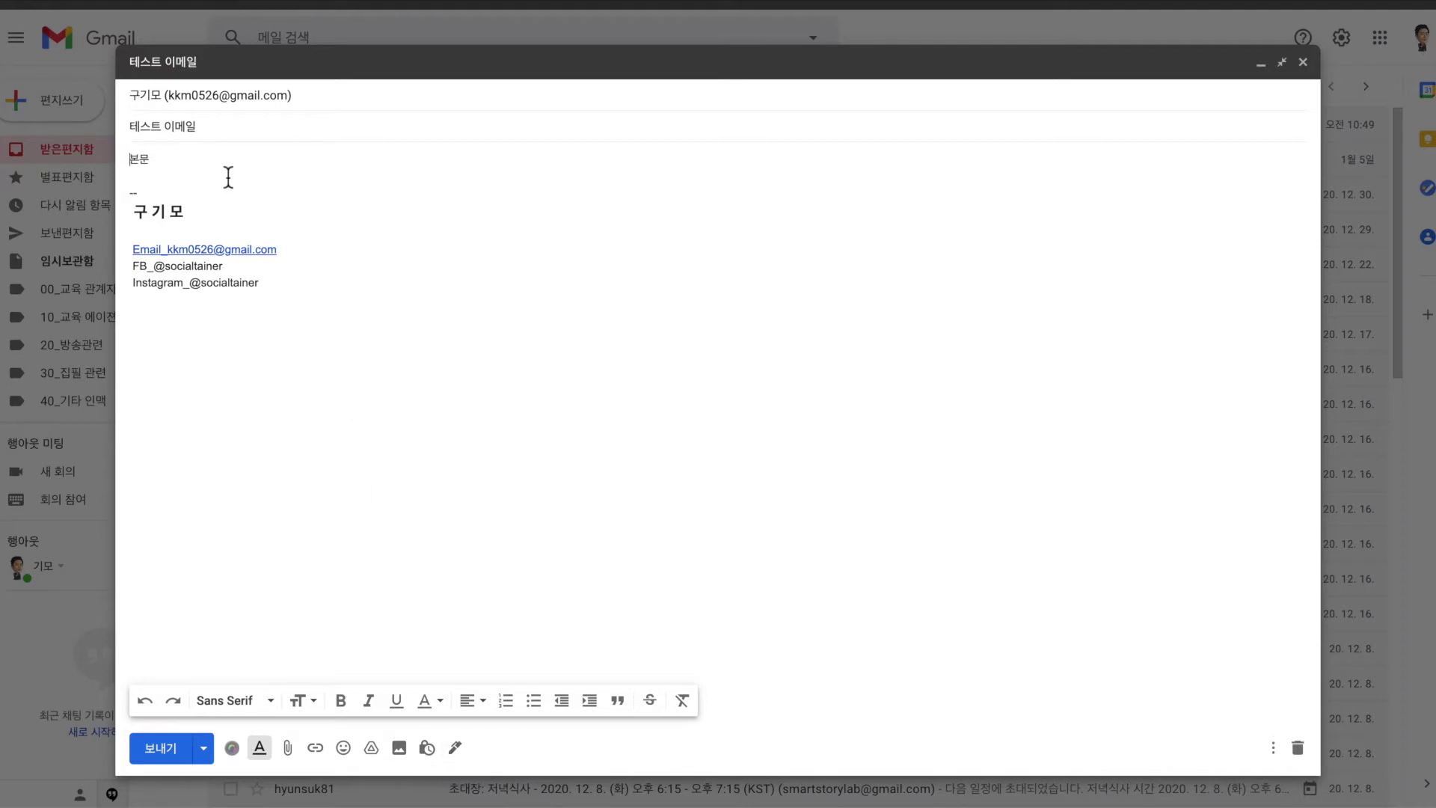
pyautogui.click(197, 169)
pyautogui.press('Return')
pyautogui.press('Return')
pyautogui.click(287, 747)
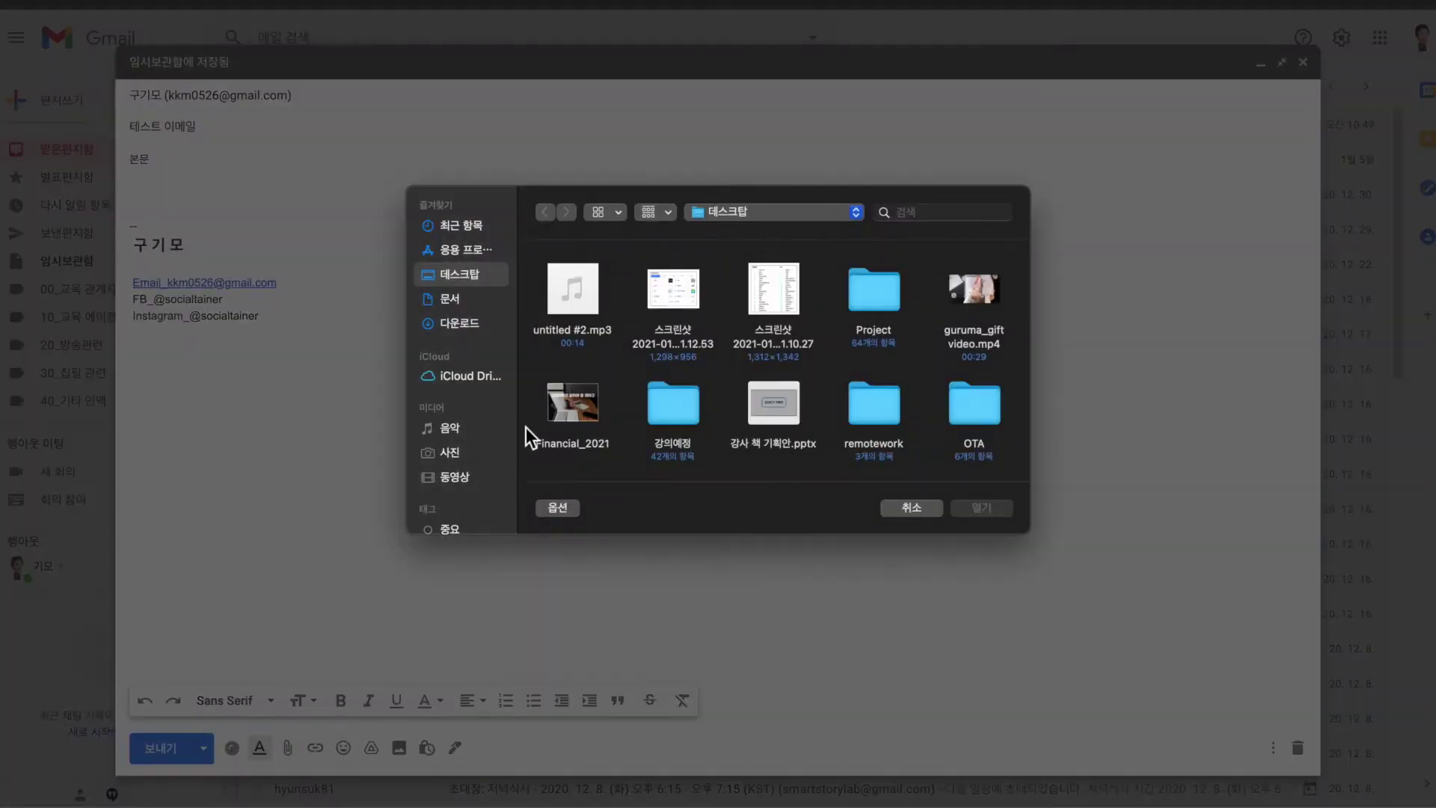
pyautogui.click(683, 290)
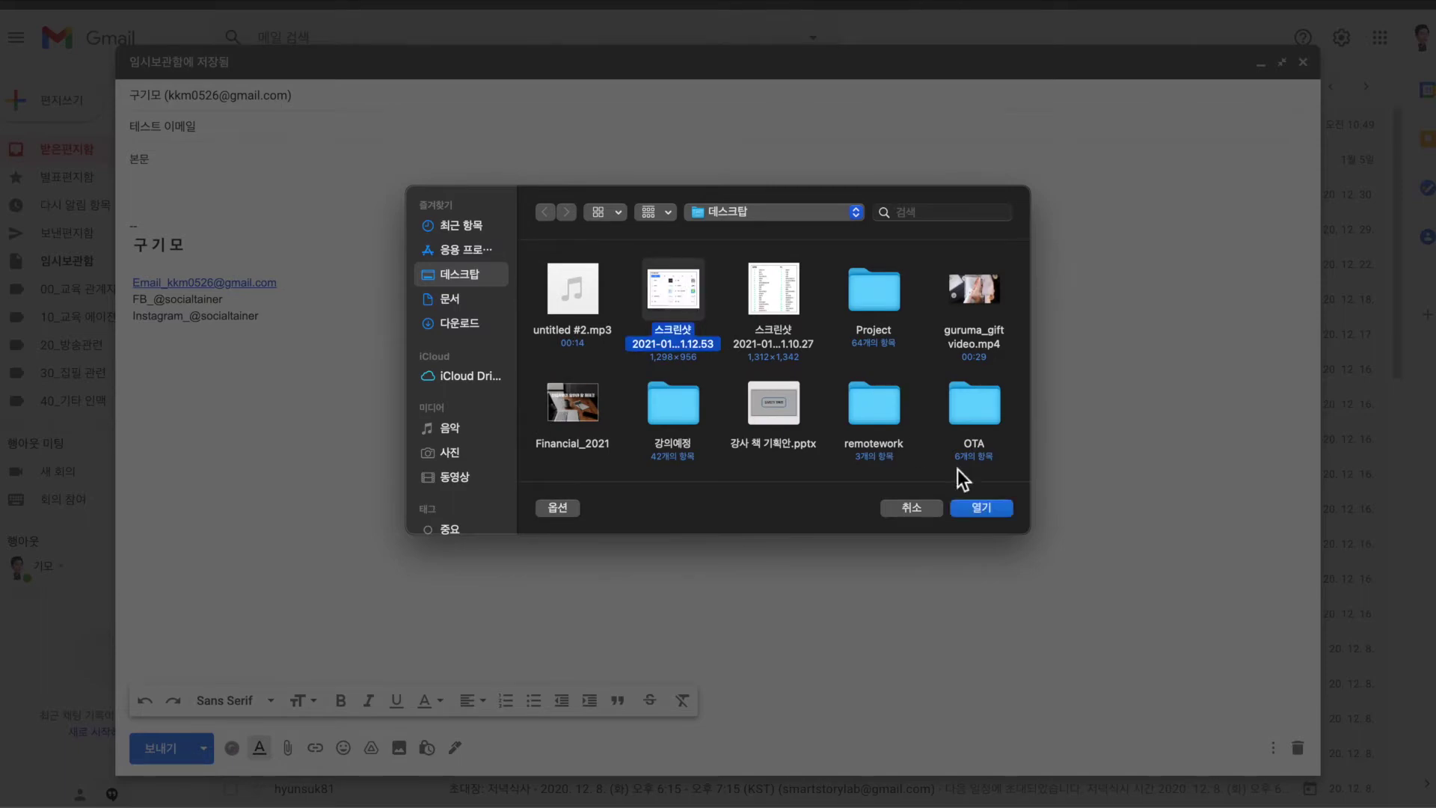
pyautogui.click(984, 510)
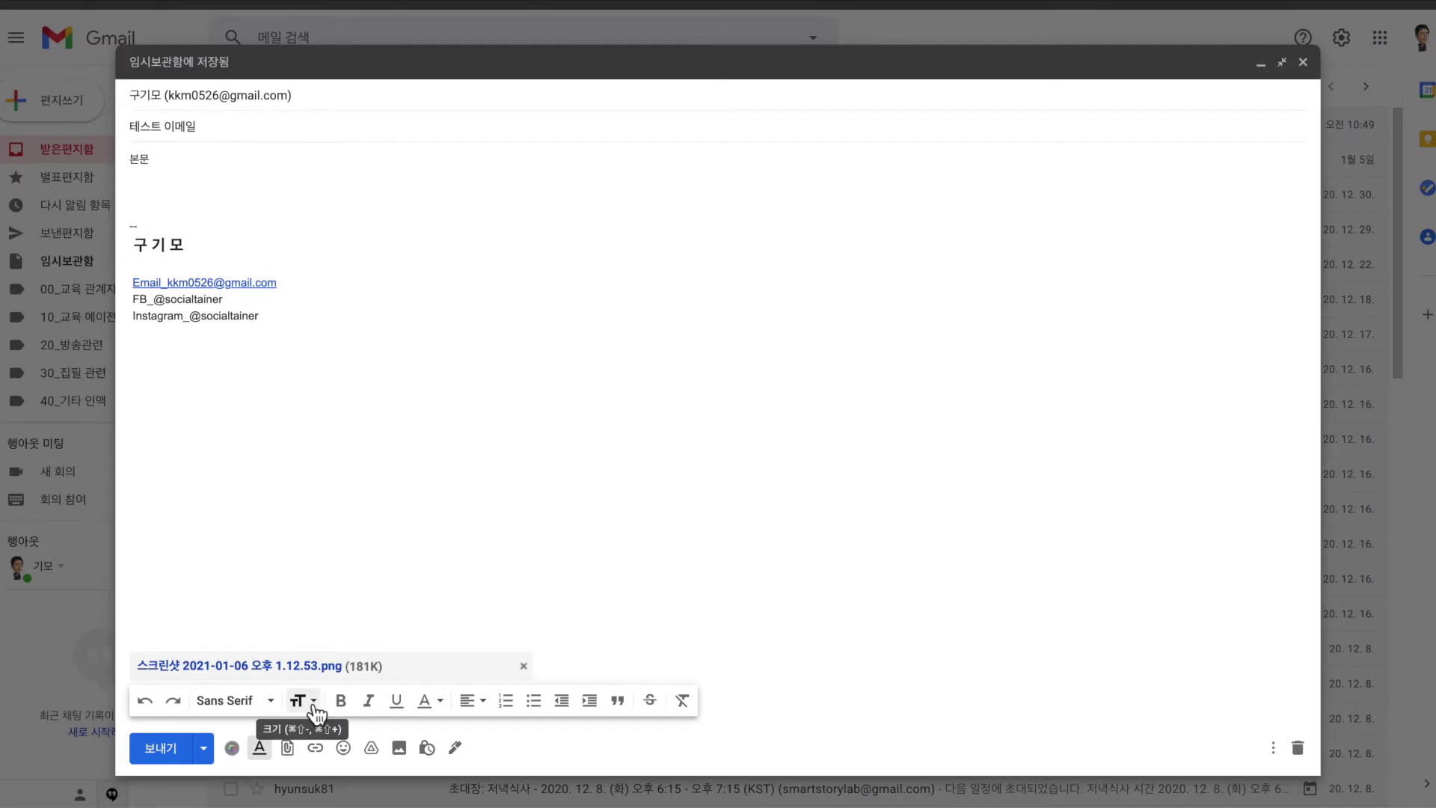
pyautogui.click(288, 747)
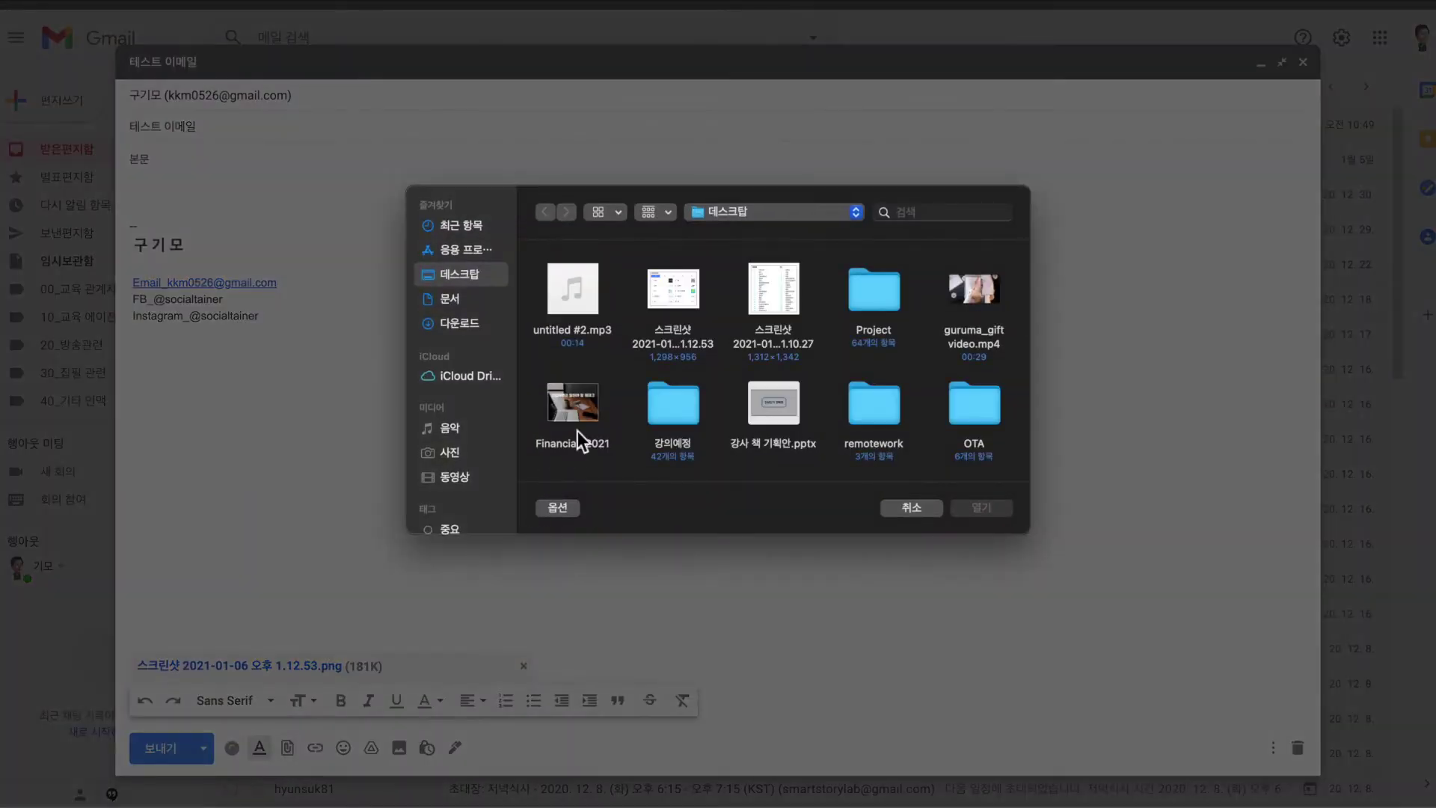
# Try attaching the Financial_2021 file, which triggers the over-25MB Google Drive notice
pyautogui.click(596, 397)
pyautogui.click(978, 505)
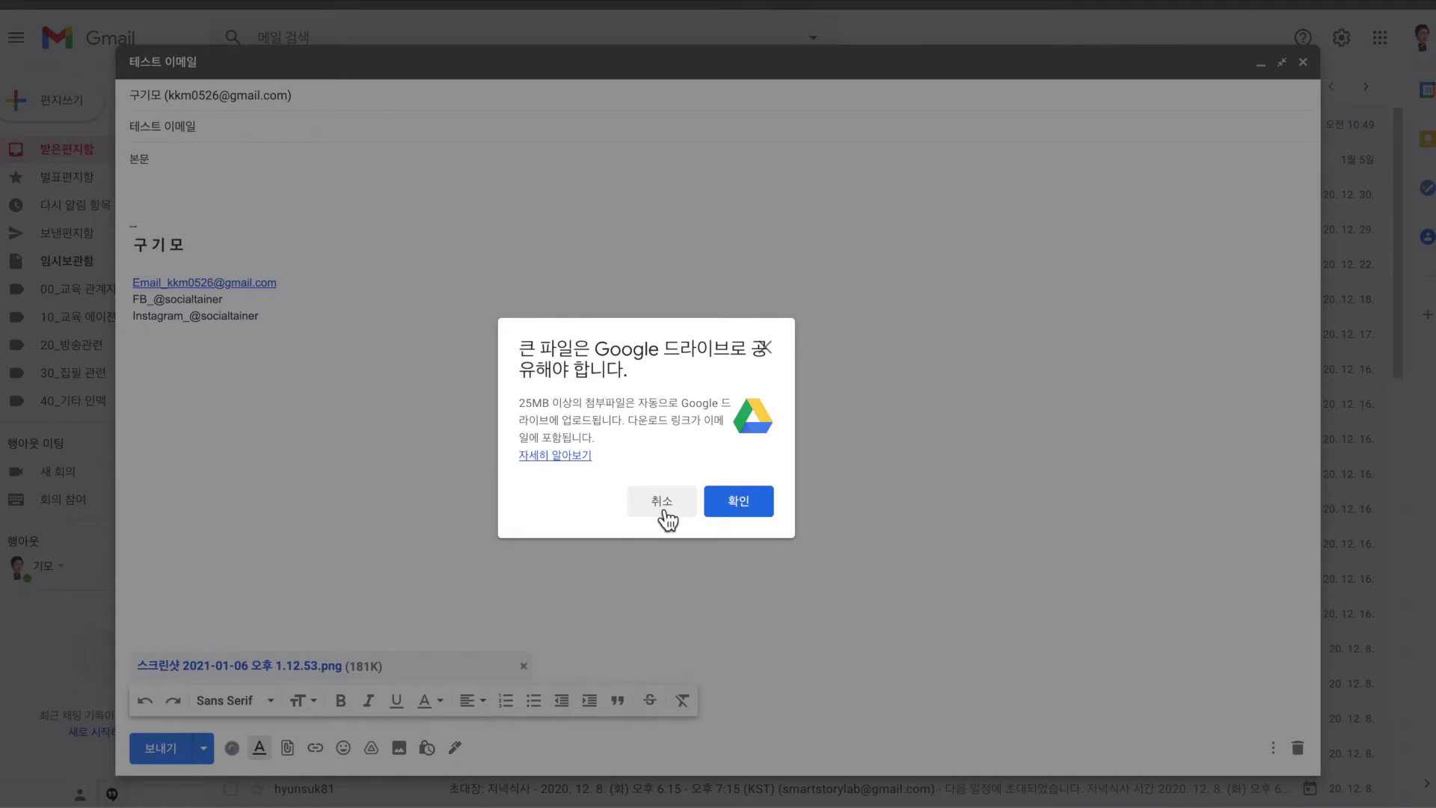
# Decline the large-file notice and insert a Google Drive link to 연간매출.xlsx instead
pyautogui.click(662, 515)
pyautogui.click(374, 752)
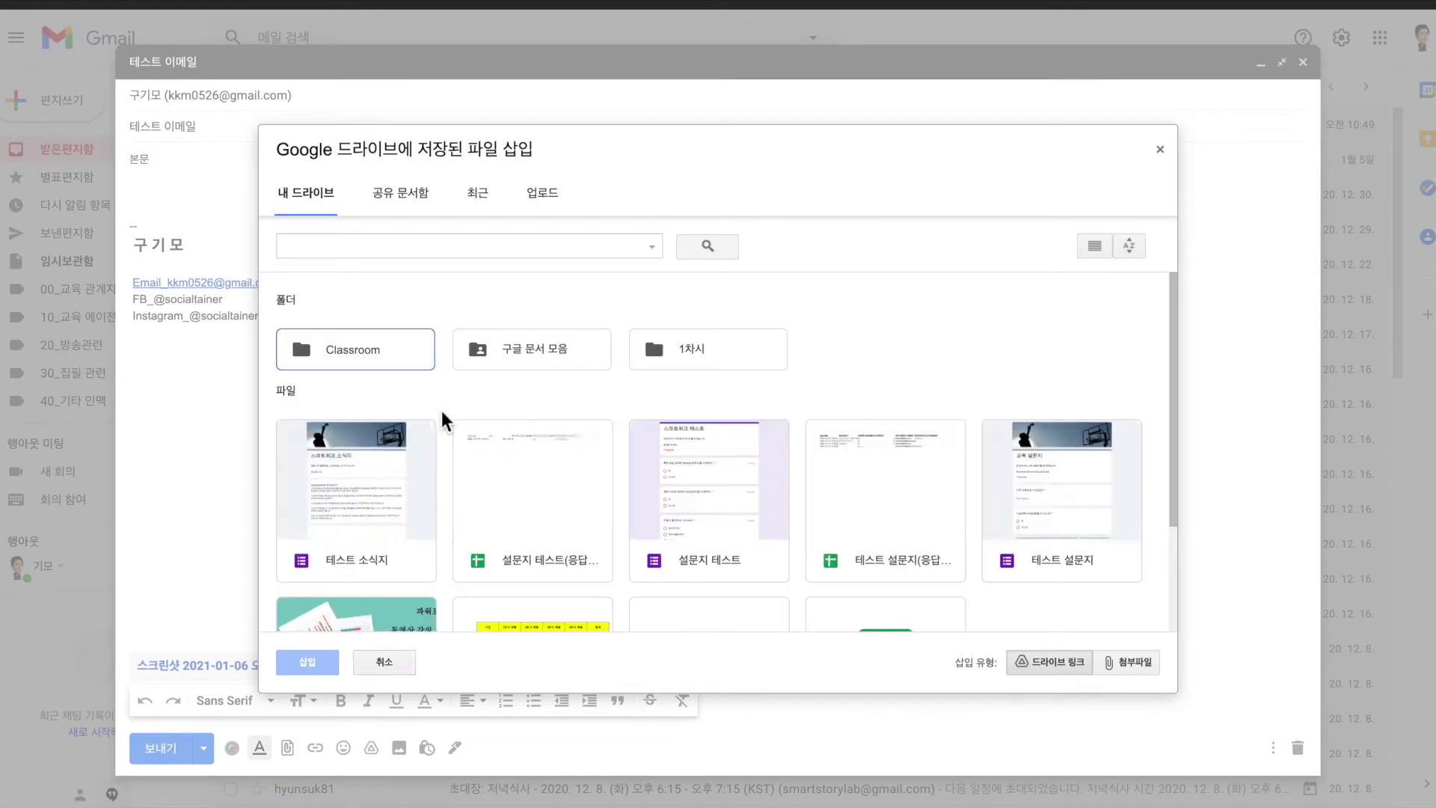
pyautogui.scroll(-2, 441, 412)
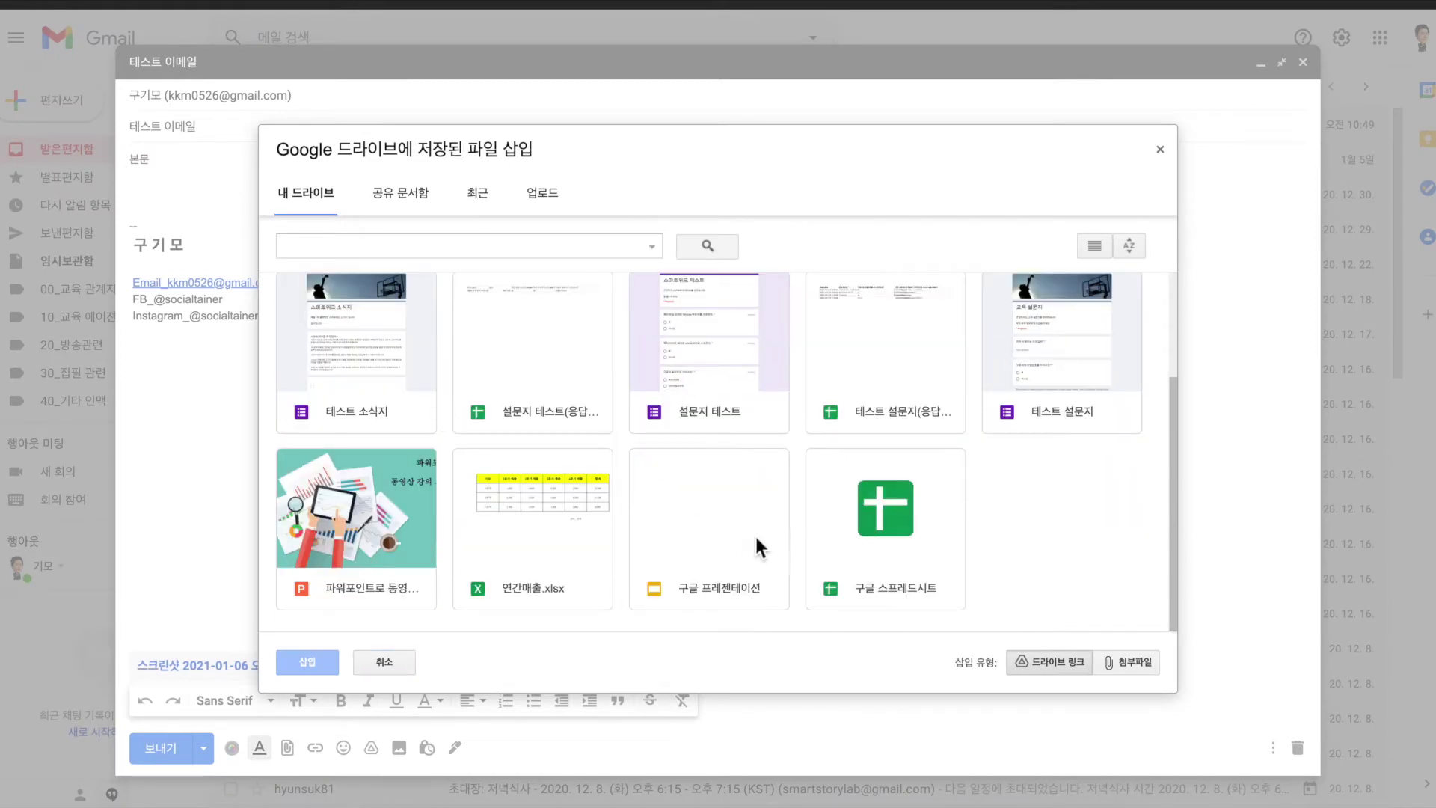
pyautogui.click(533, 569)
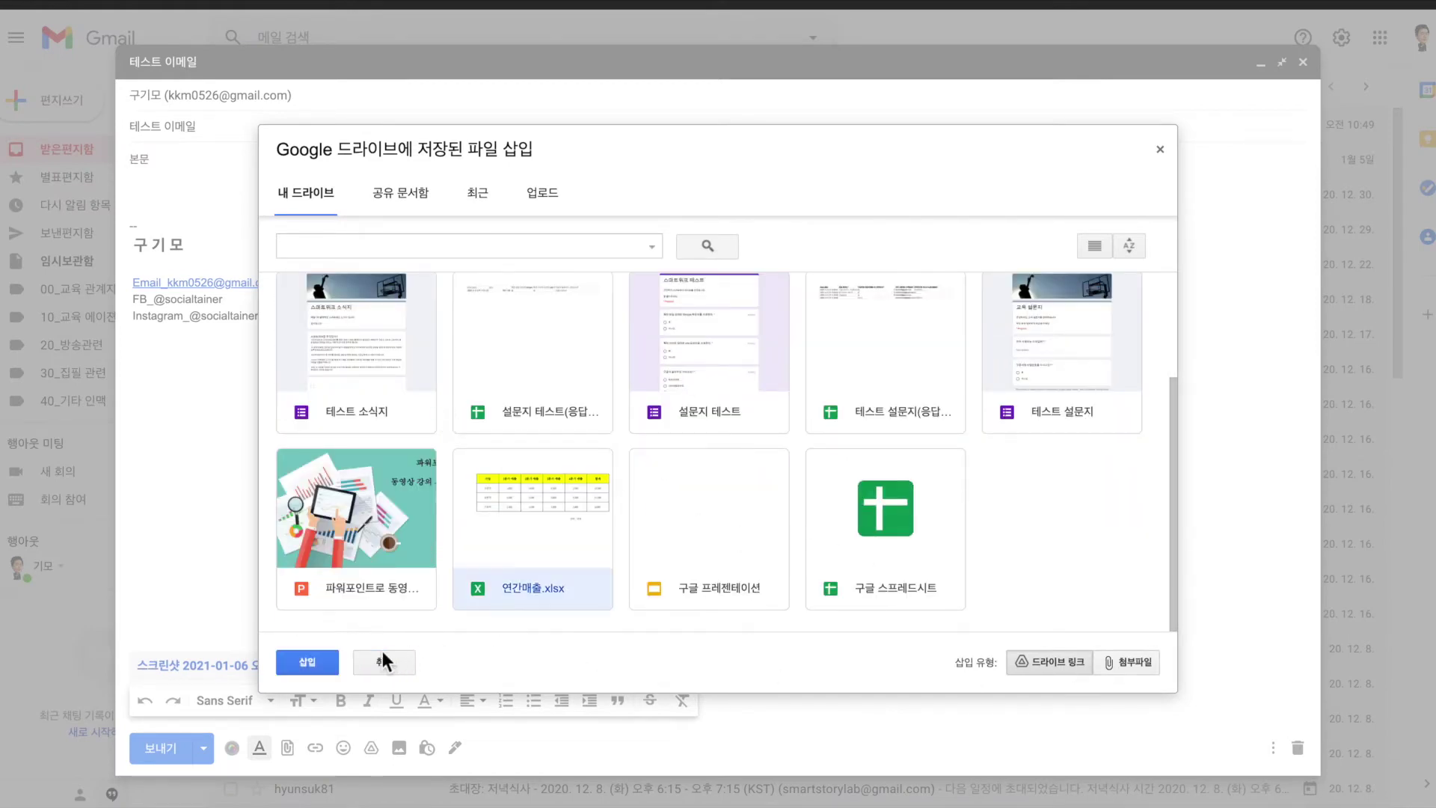
pyautogui.click(315, 655)
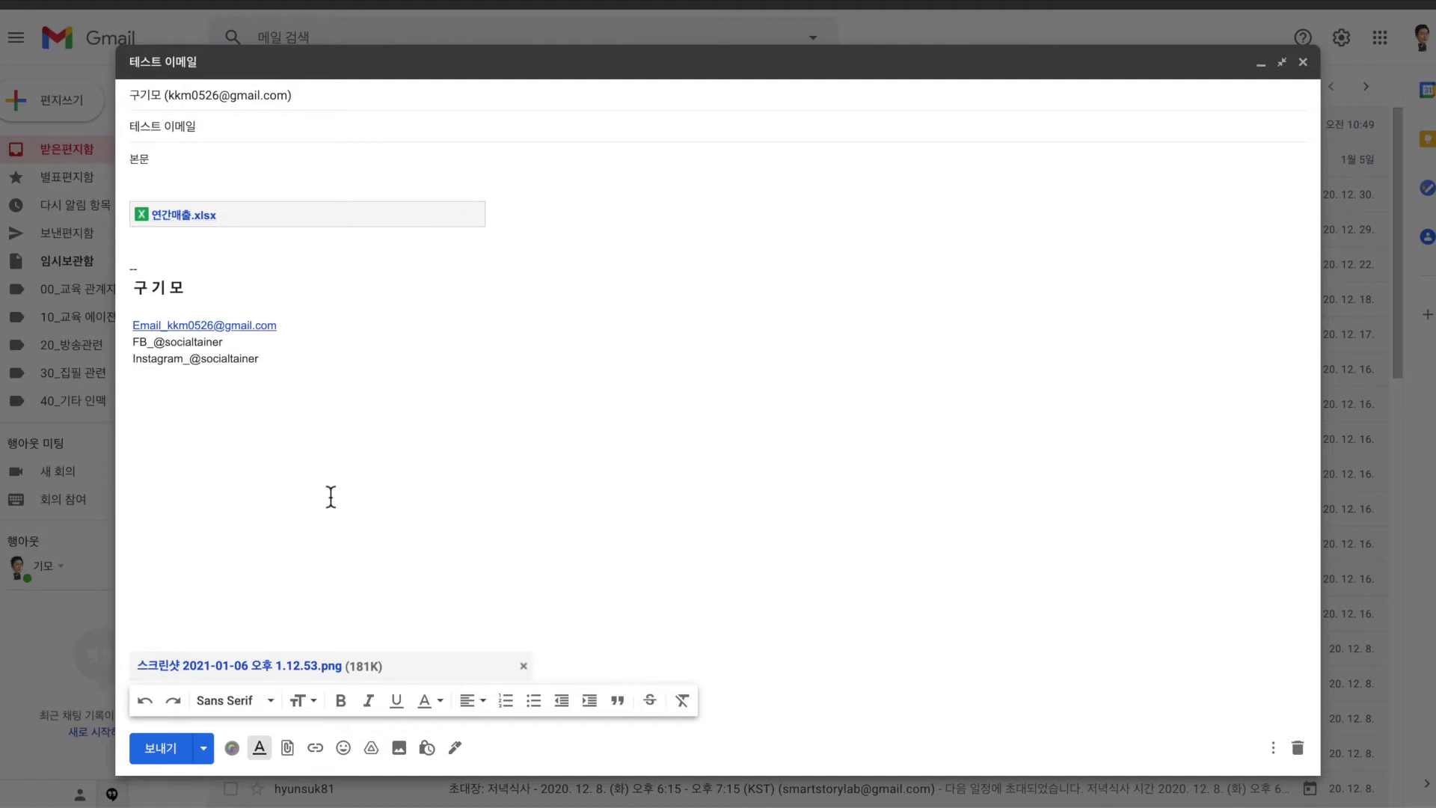
# Send the 테스트 이메일 message, sharing 연간매출.xlsx with anyone who has the link
pyautogui.click(212, 758)
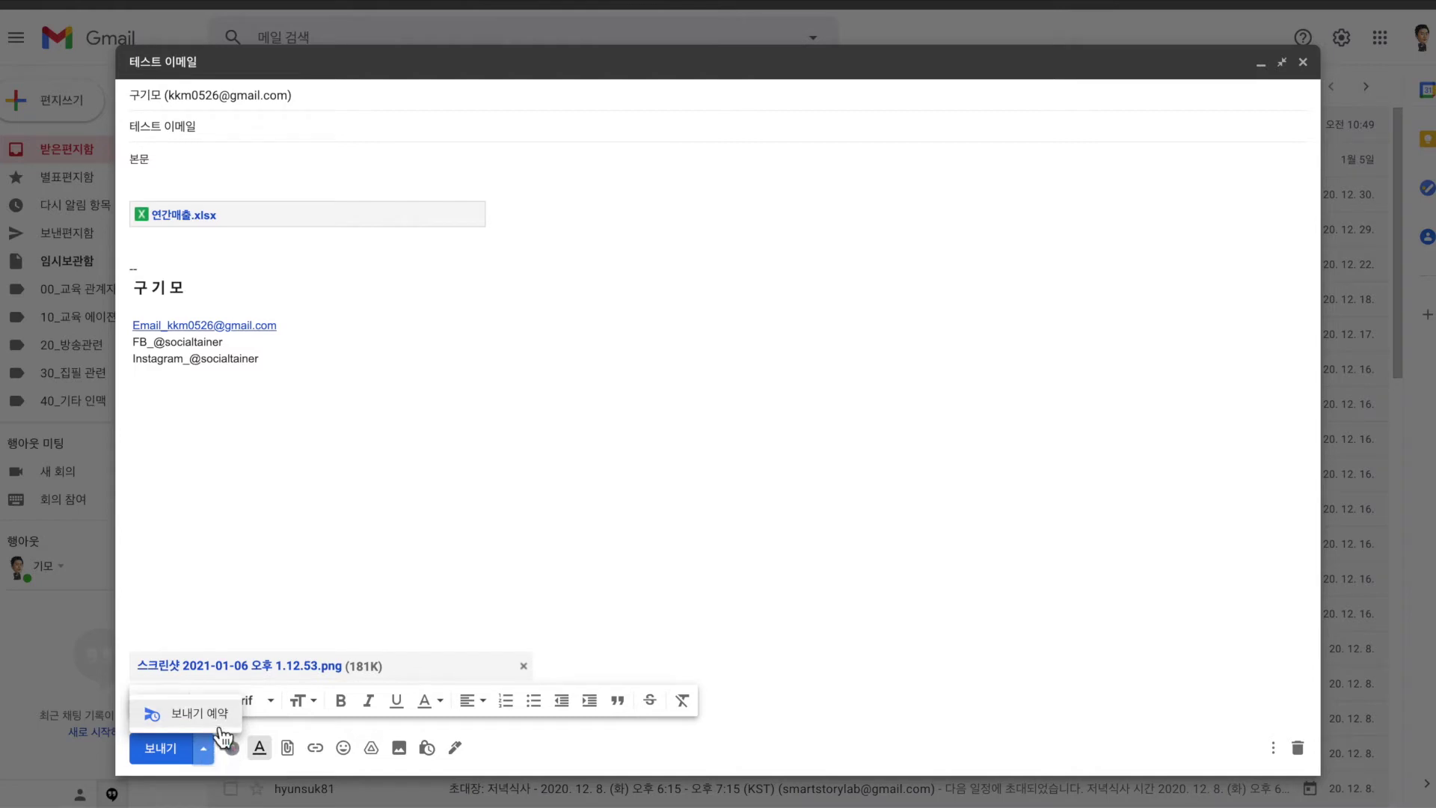
pyautogui.click(205, 751)
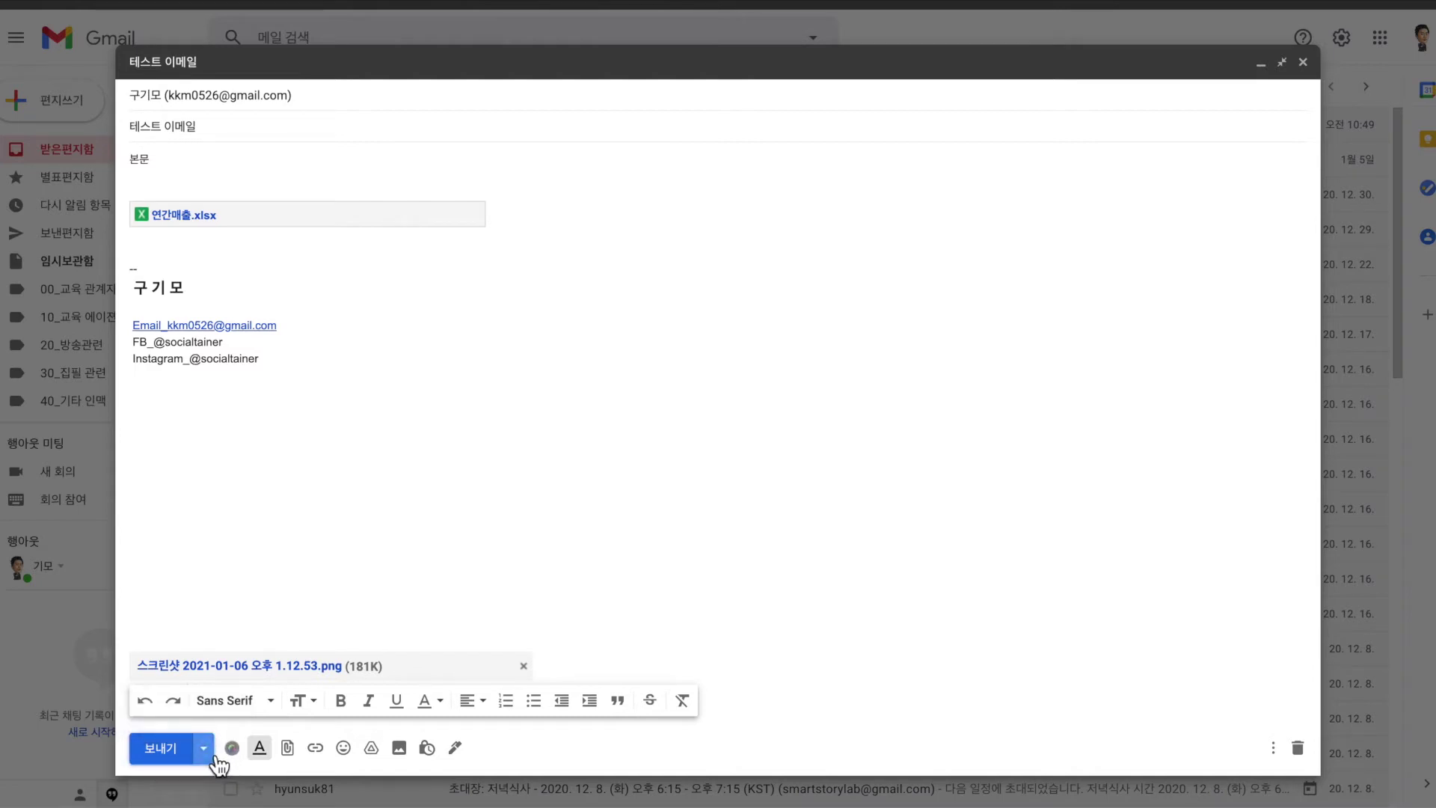
pyautogui.click(178, 750)
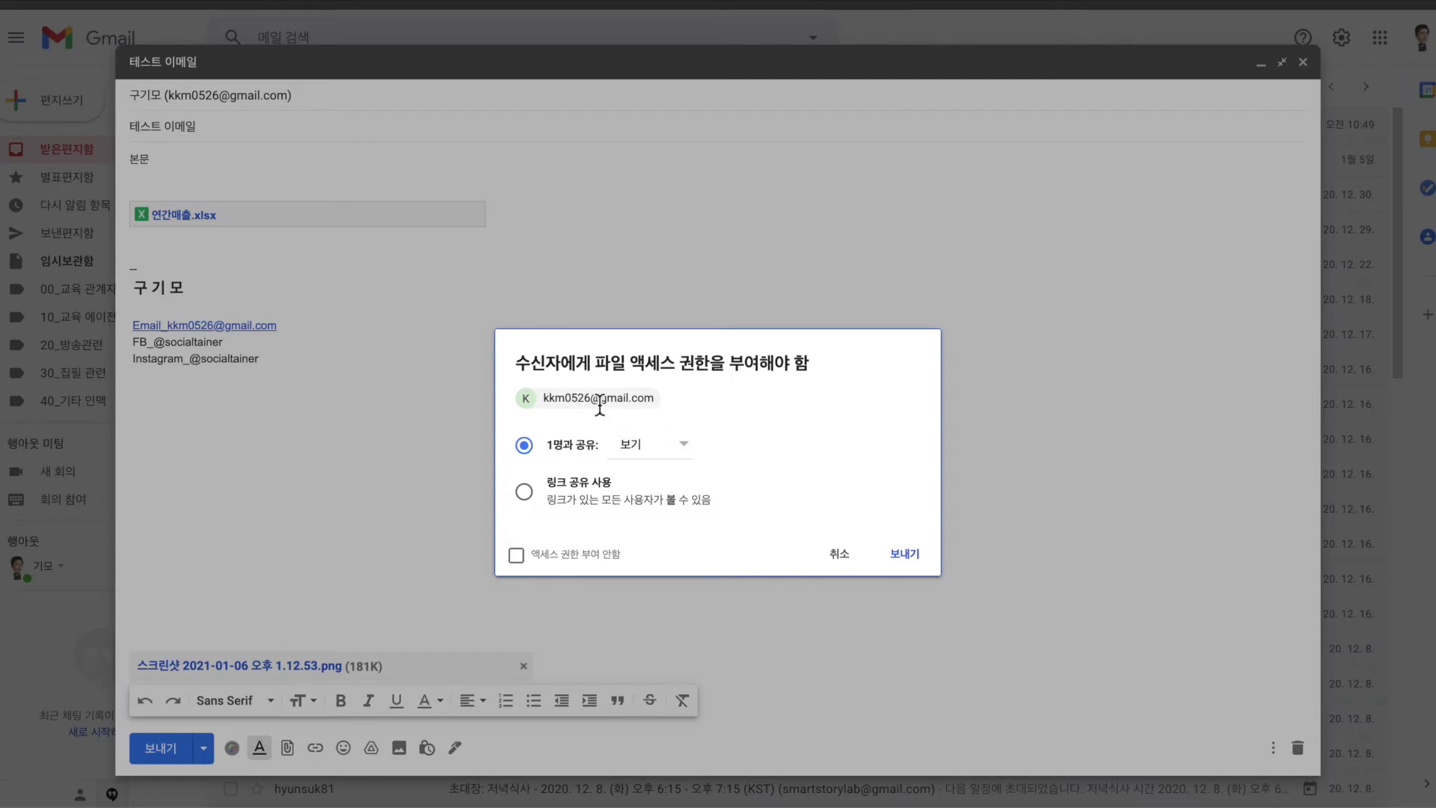
pyautogui.click(533, 500)
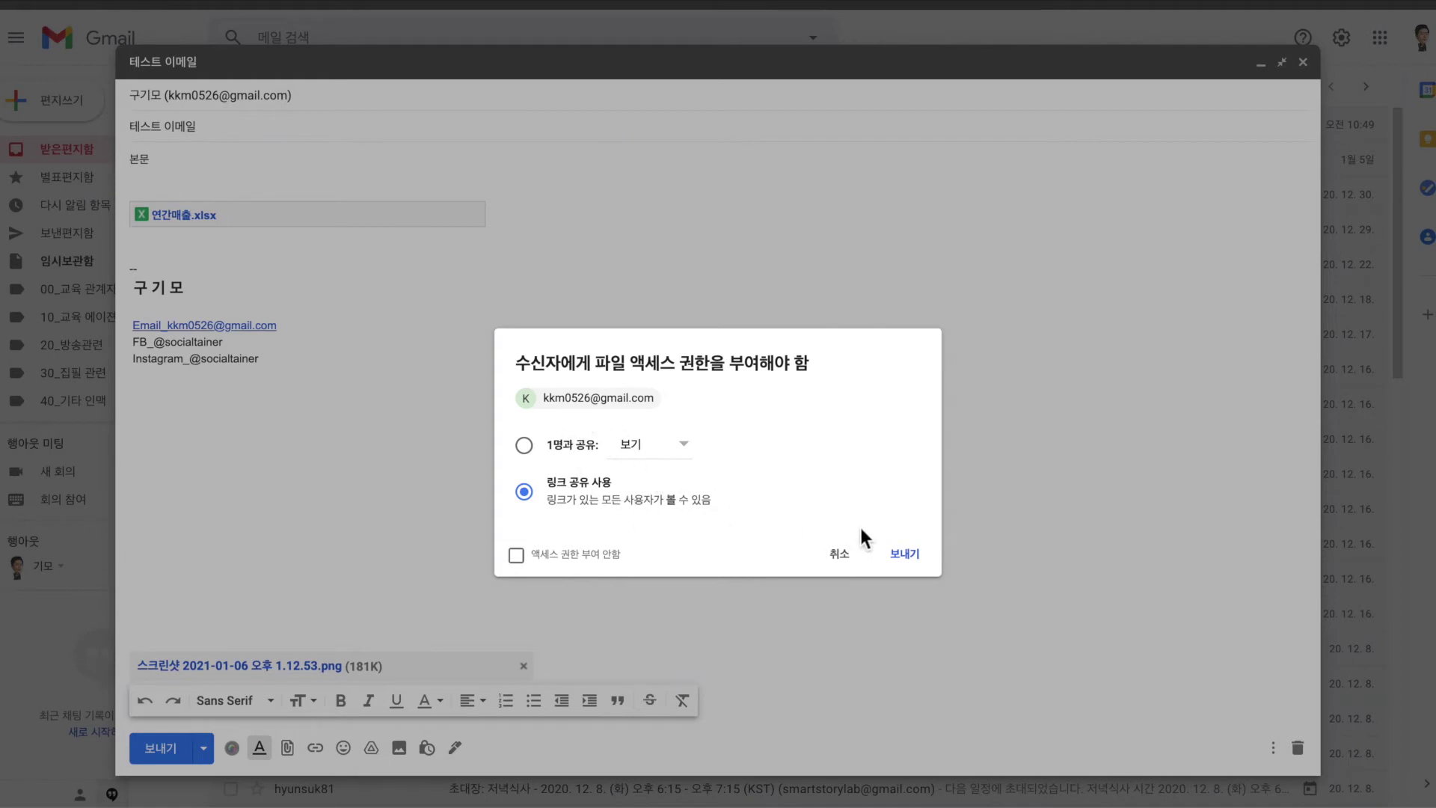
pyautogui.click(907, 554)
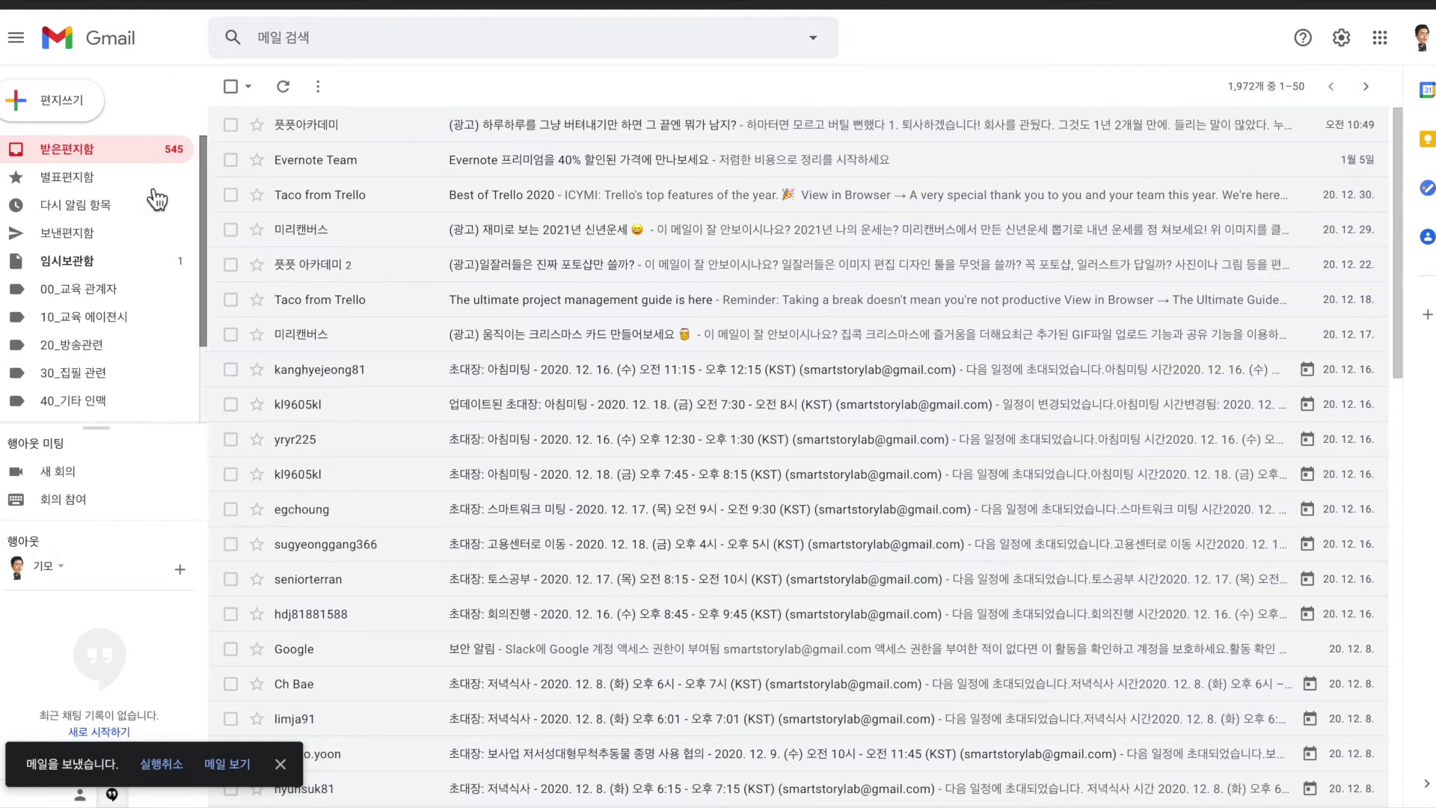
# Look at the Sent folder, then go back to the inbox
pyautogui.scroll(-3, 138, 202)
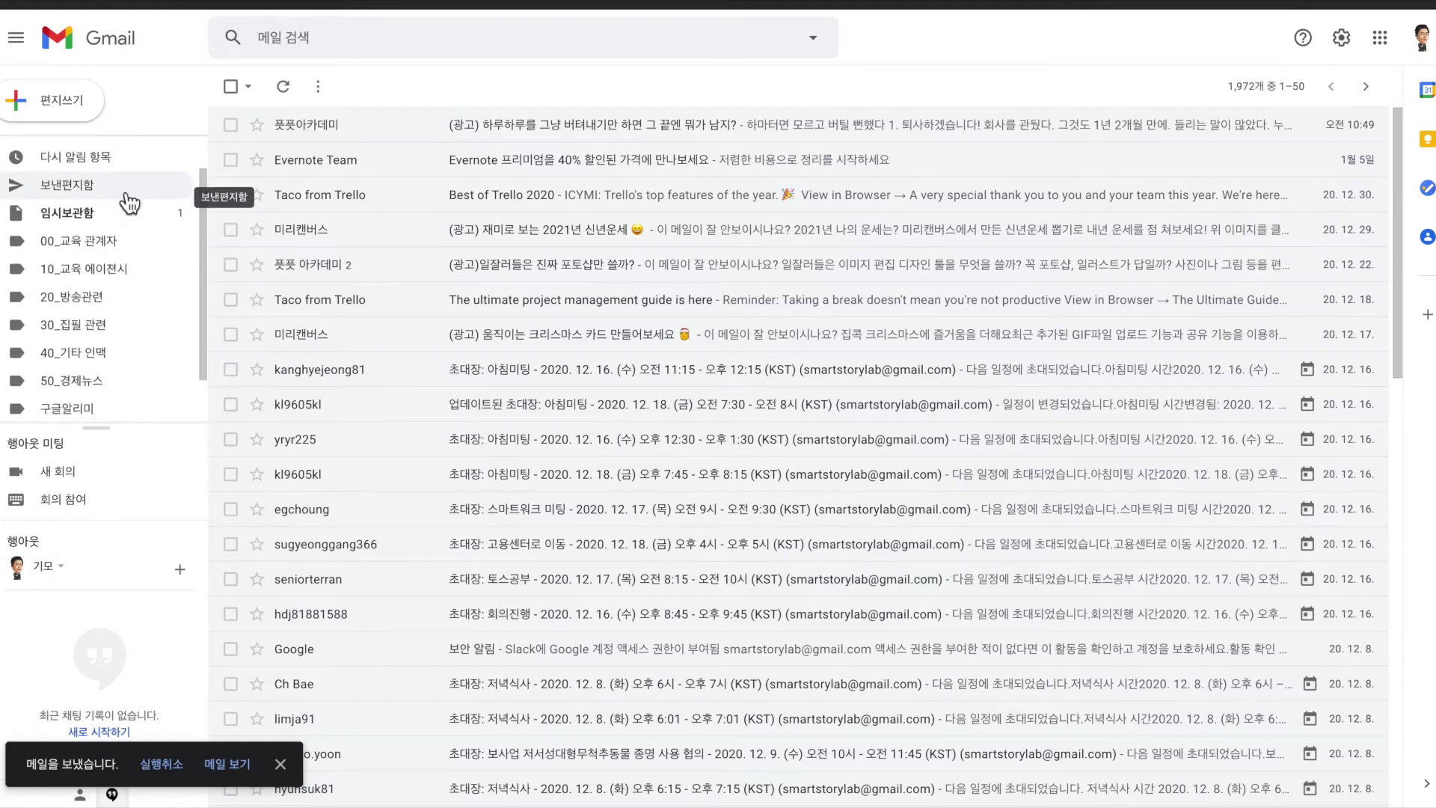
pyautogui.scroll(2, 127, 203)
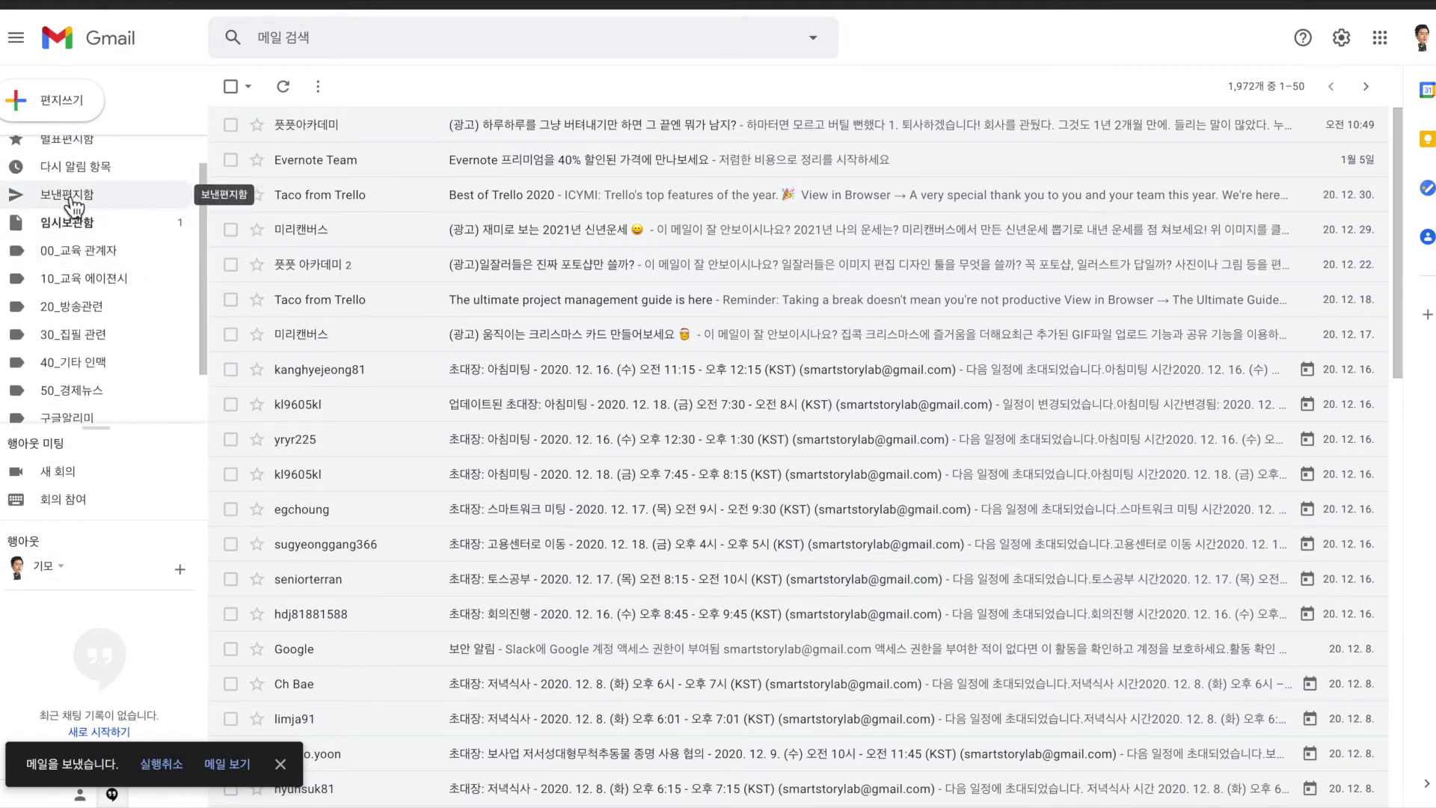
pyautogui.click(109, 204)
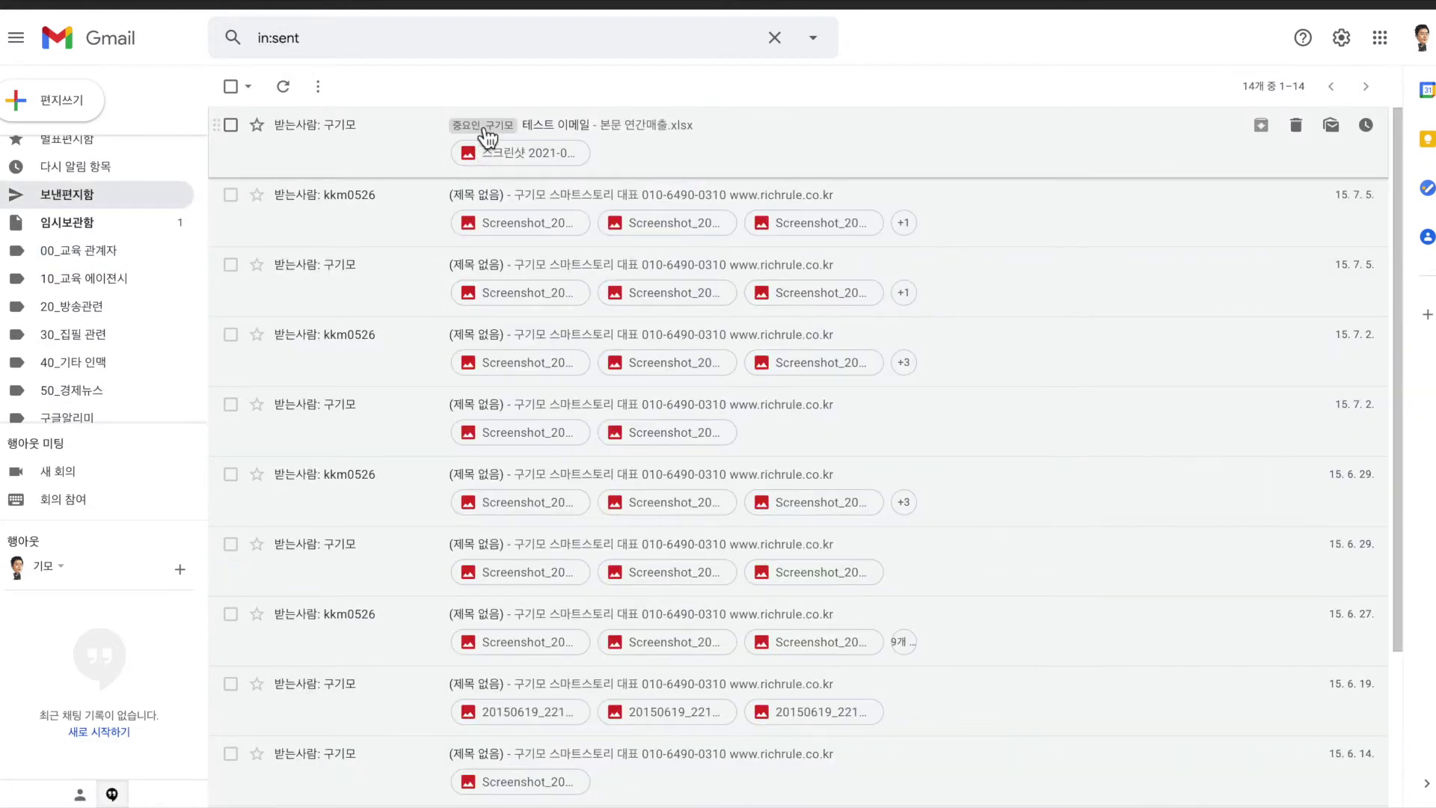
pyautogui.scroll(1, 104, 202)
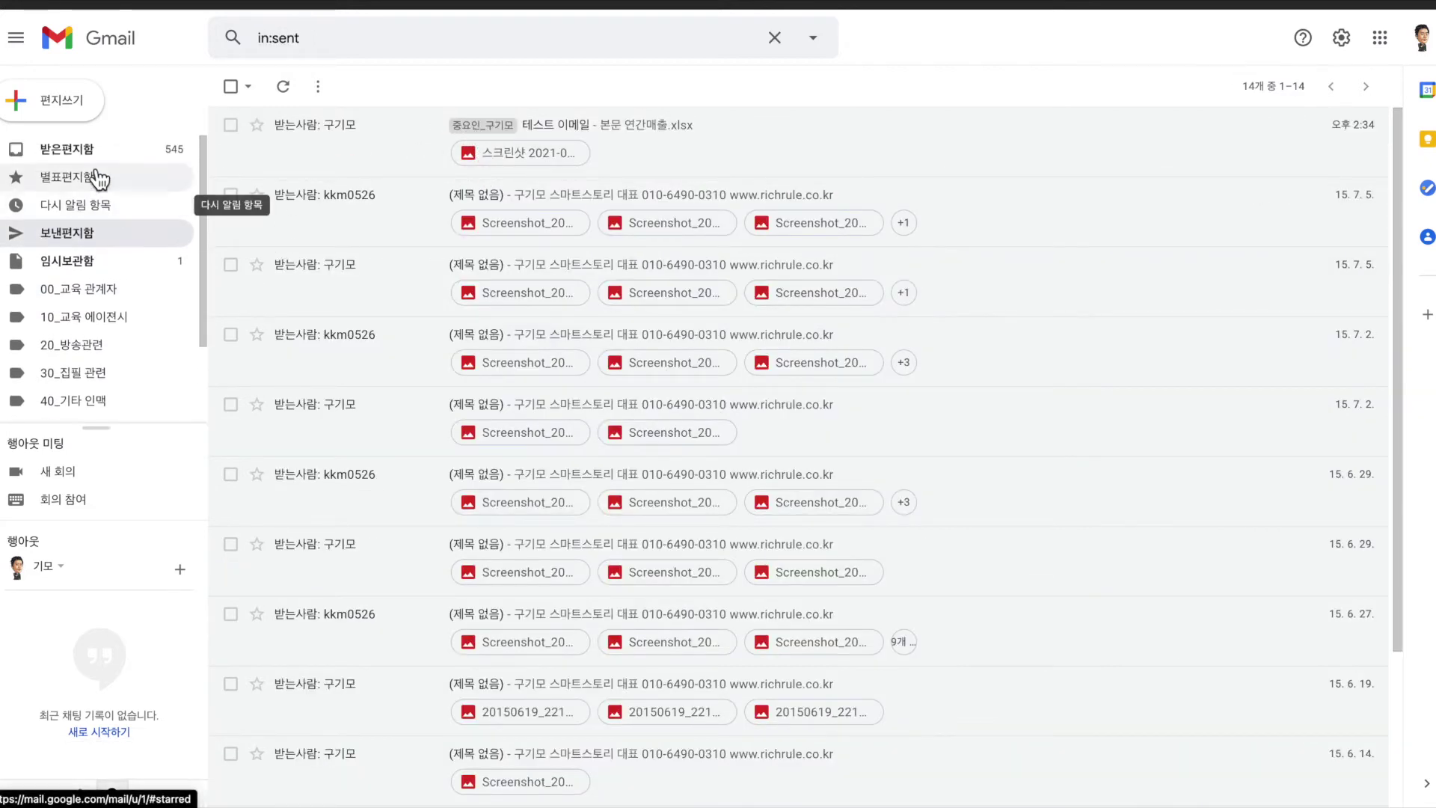
pyautogui.click(88, 152)
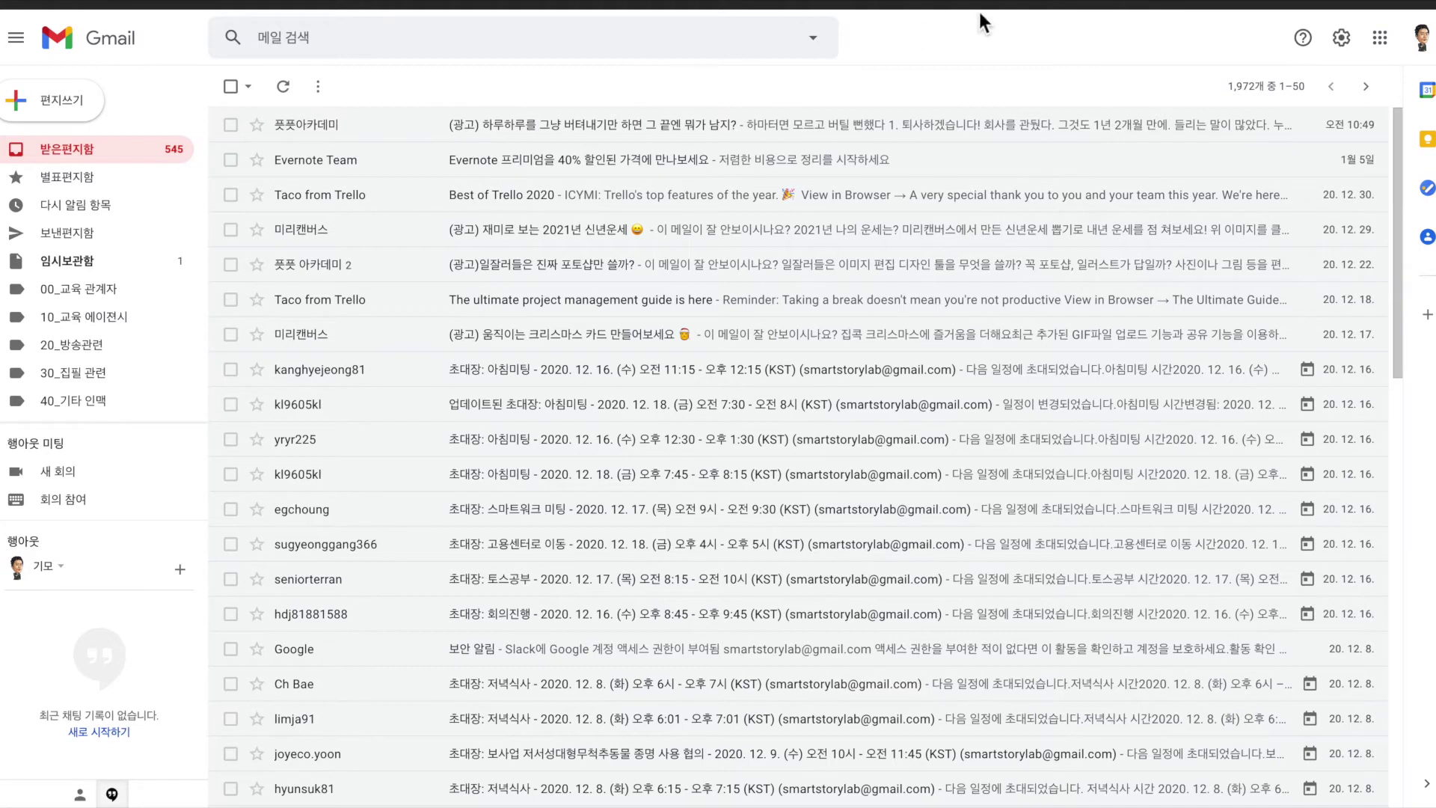
pyautogui.click(1317, 54)
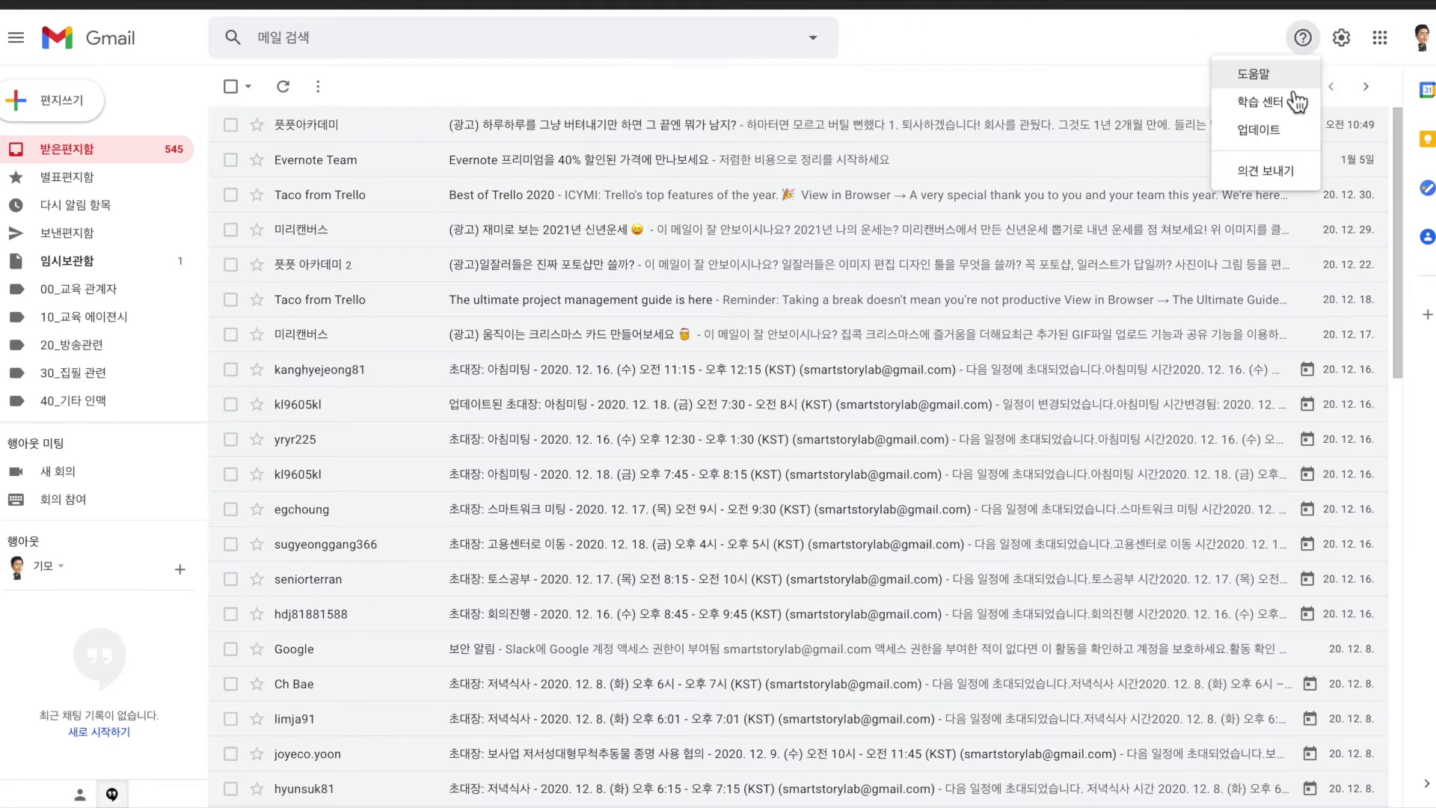
pyautogui.click(1274, 86)
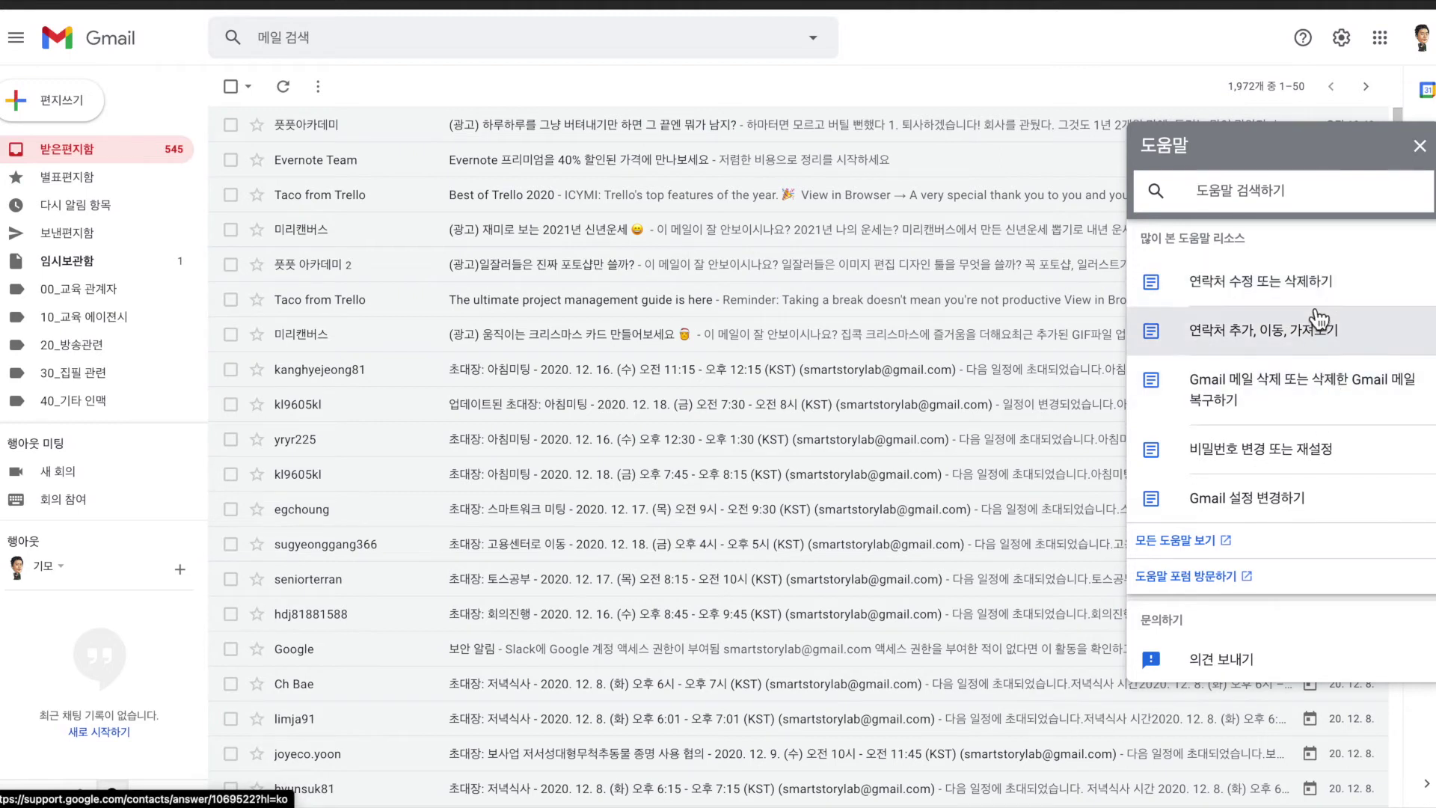
pyautogui.click(1420, 146)
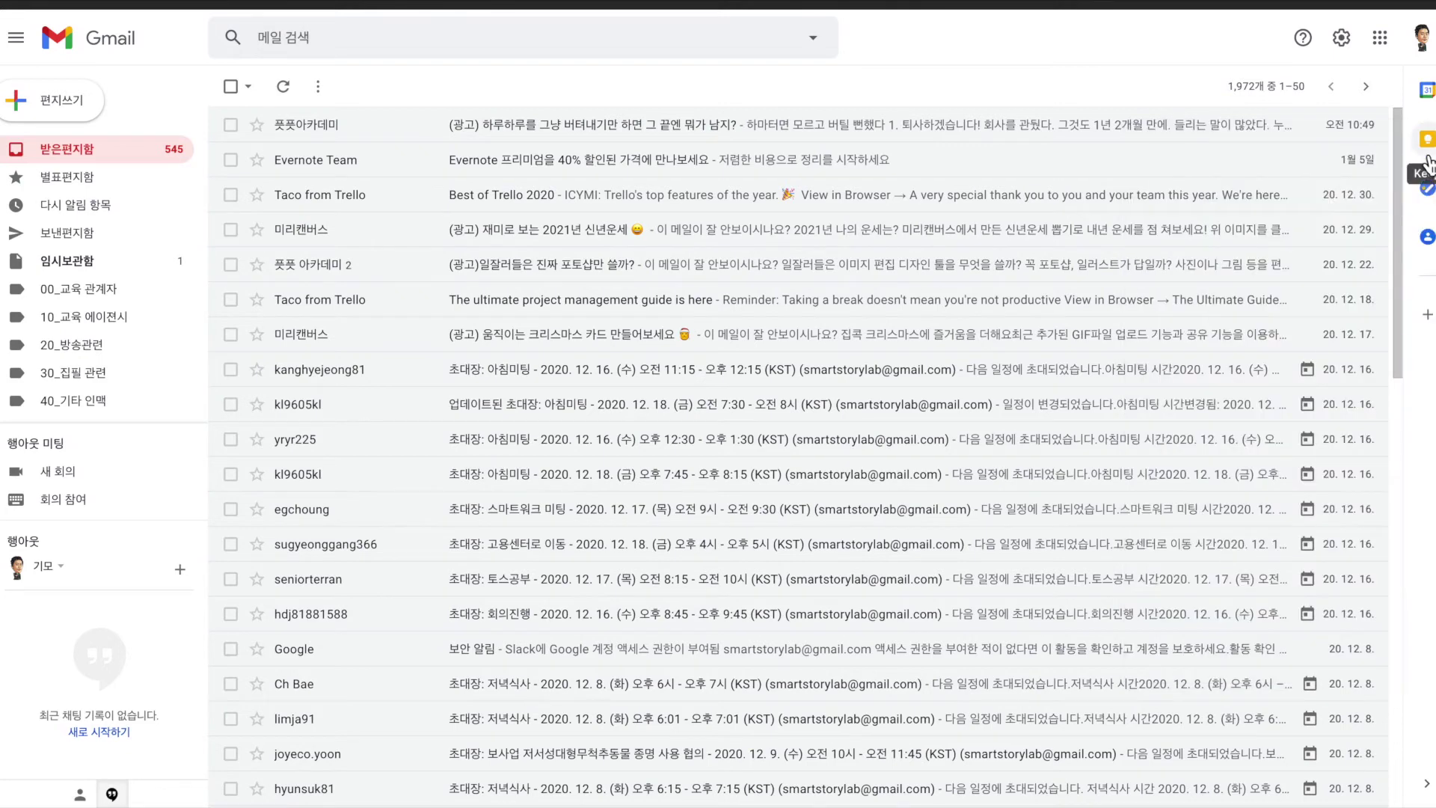
# Browse the quick settings panel and go to 모든 설정 보기 for the full settings page
pyautogui.click(1342, 38)
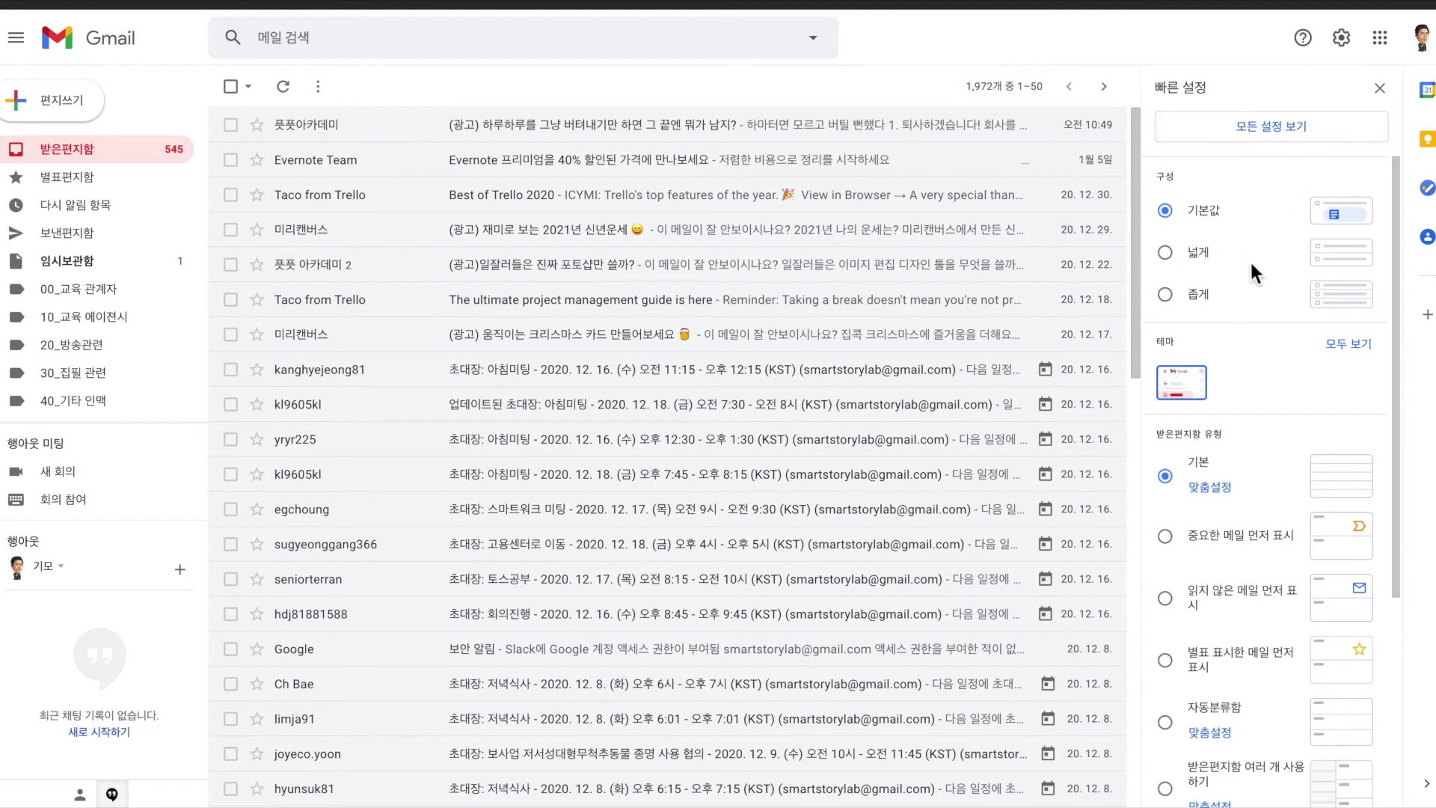
pyautogui.scroll(-2, 1240, 276)
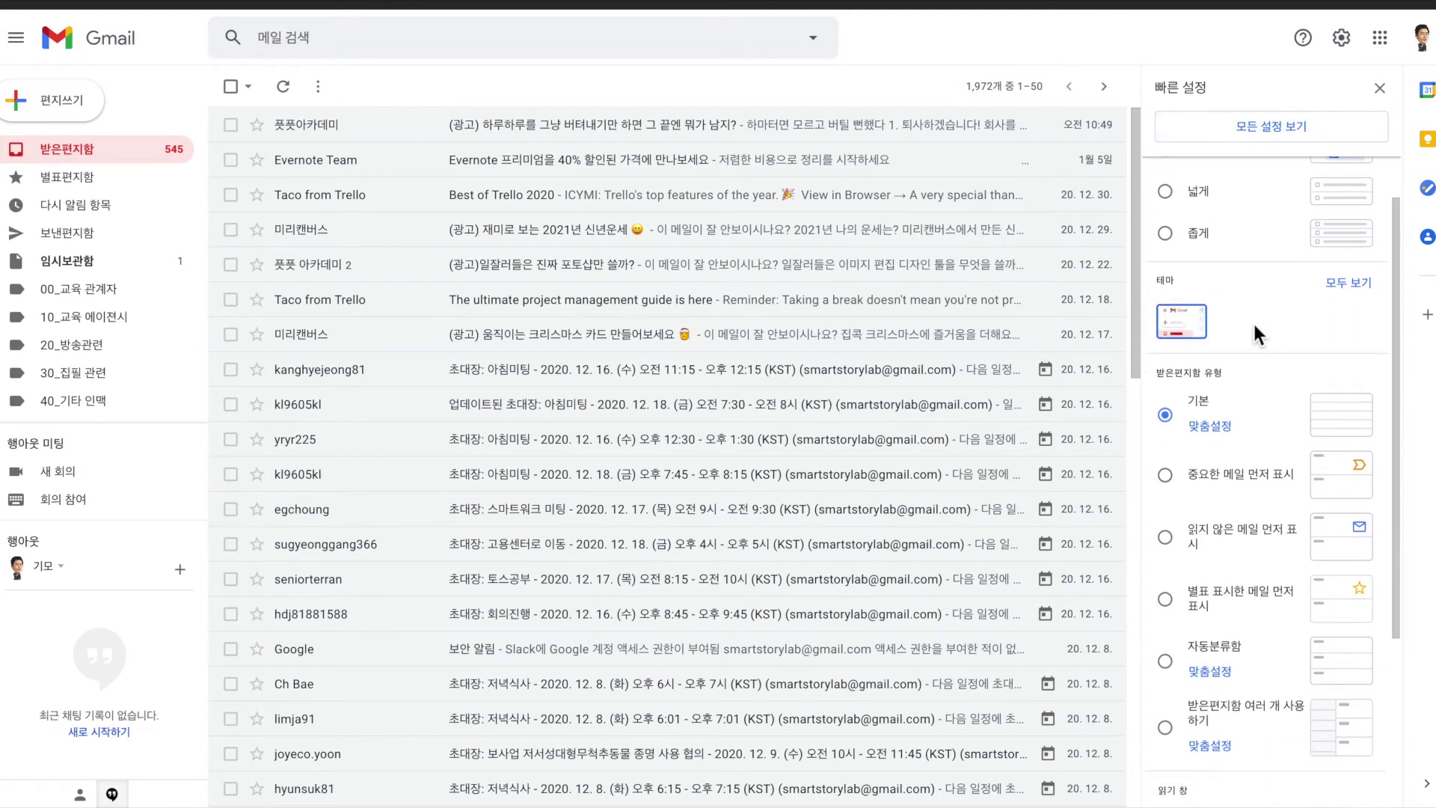
pyautogui.scroll(-1, 1257, 337)
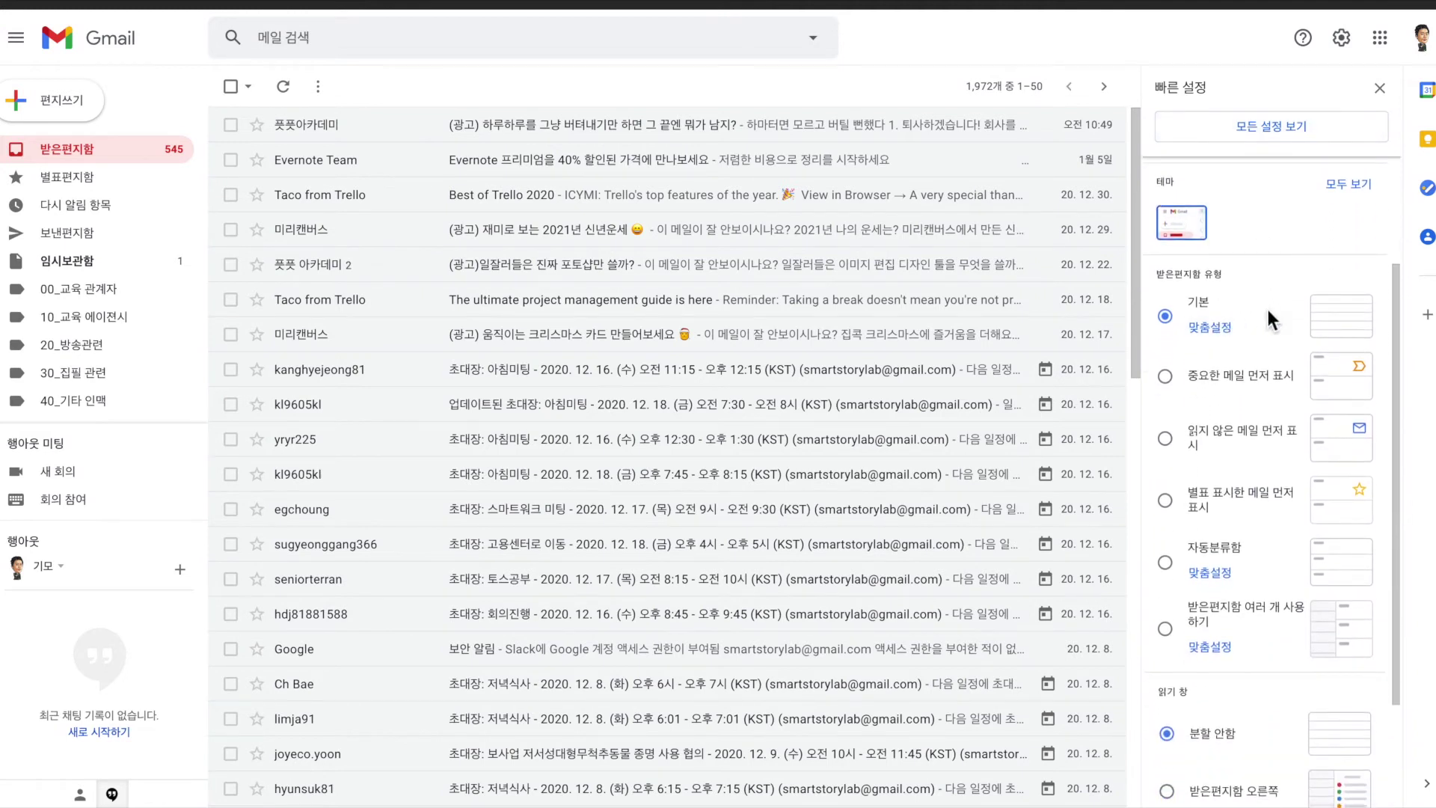
pyautogui.scroll(-2, 1246, 364)
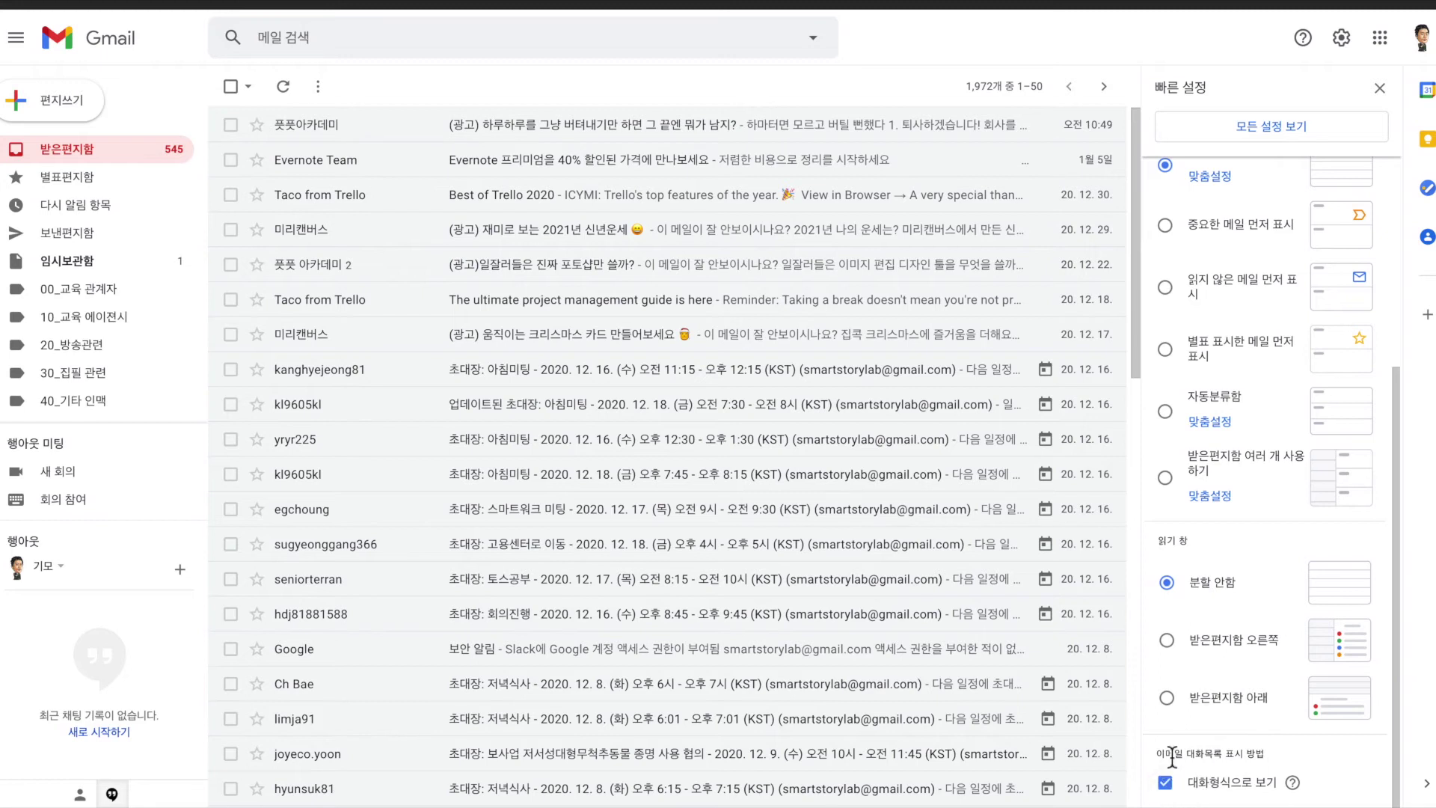
pyautogui.scroll(4, 1218, 725)
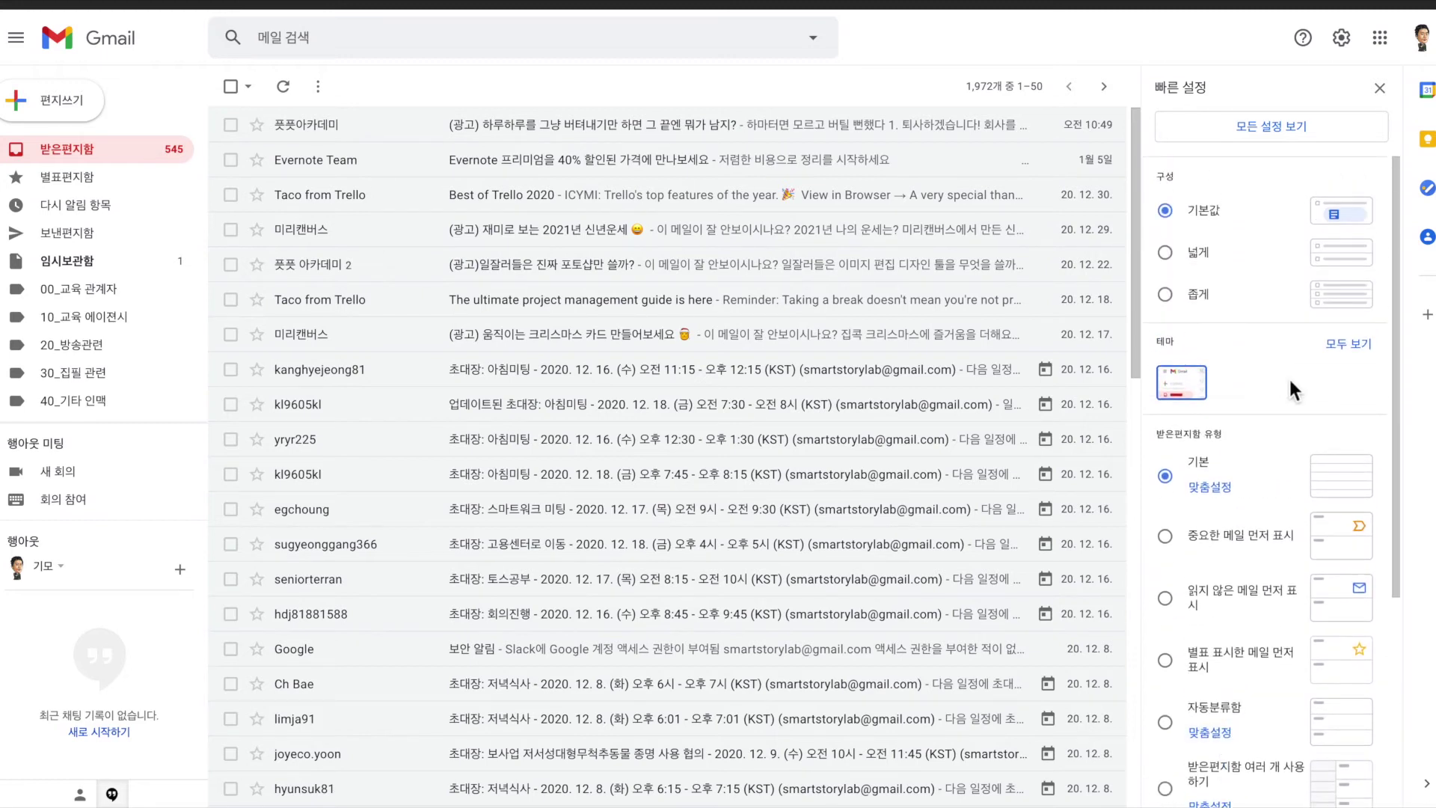
pyautogui.click(1278, 136)
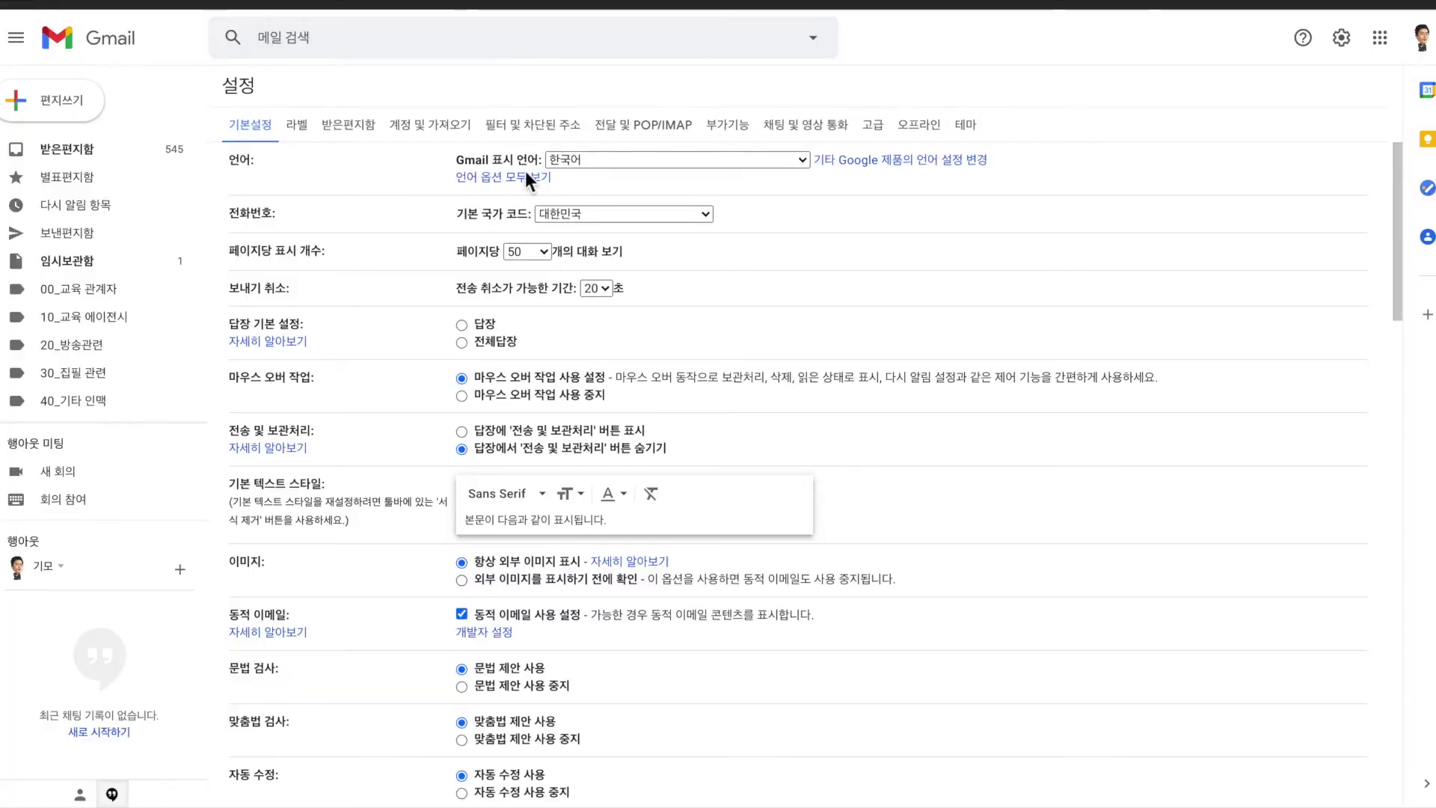
# Change the 전송 취소가 가능한 기간 undo-send period from 20 to 30 seconds
pyautogui.scroll(-1, 490, 232)
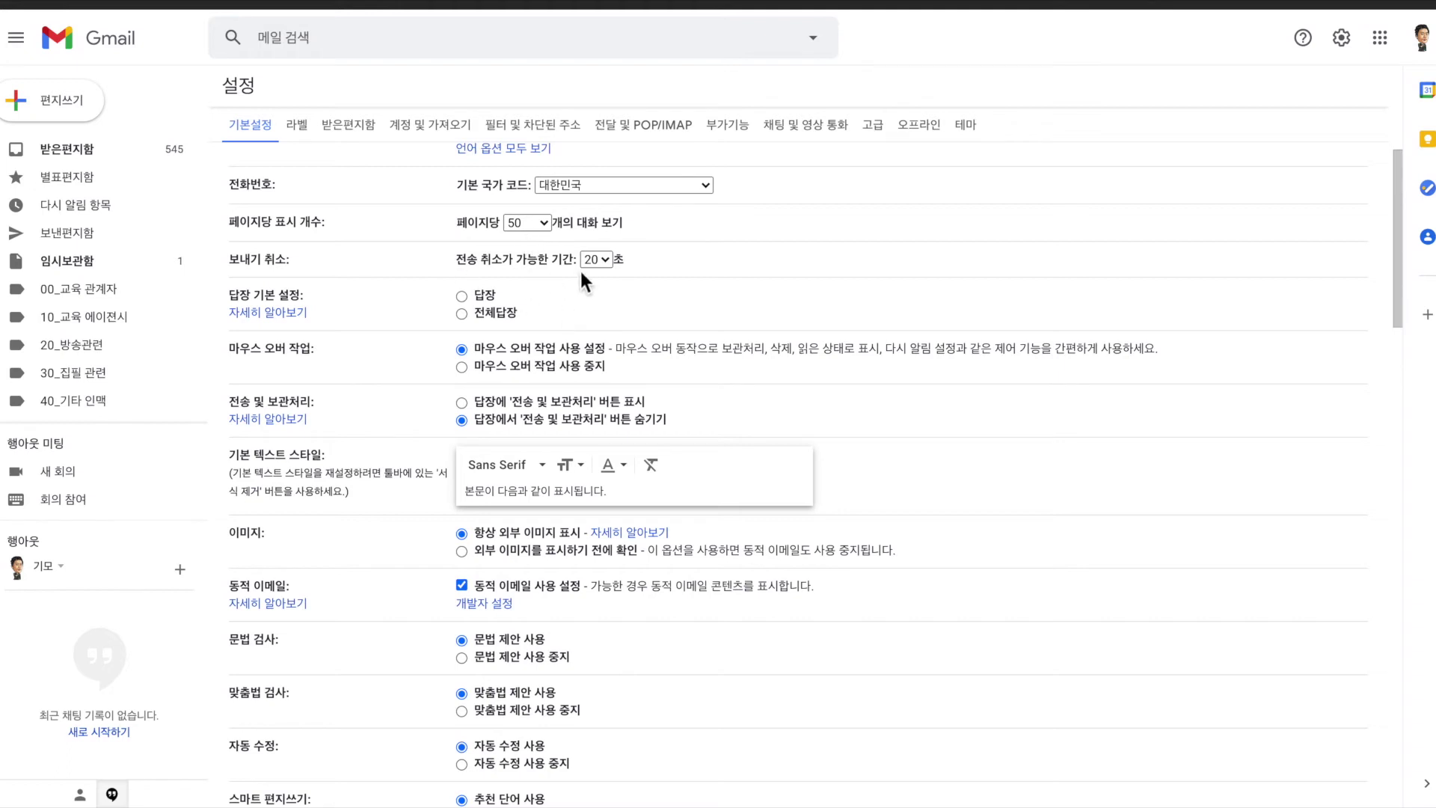
pyautogui.click(603, 260)
pyautogui.click(612, 276)
pyautogui.scroll(-4, 676, 276)
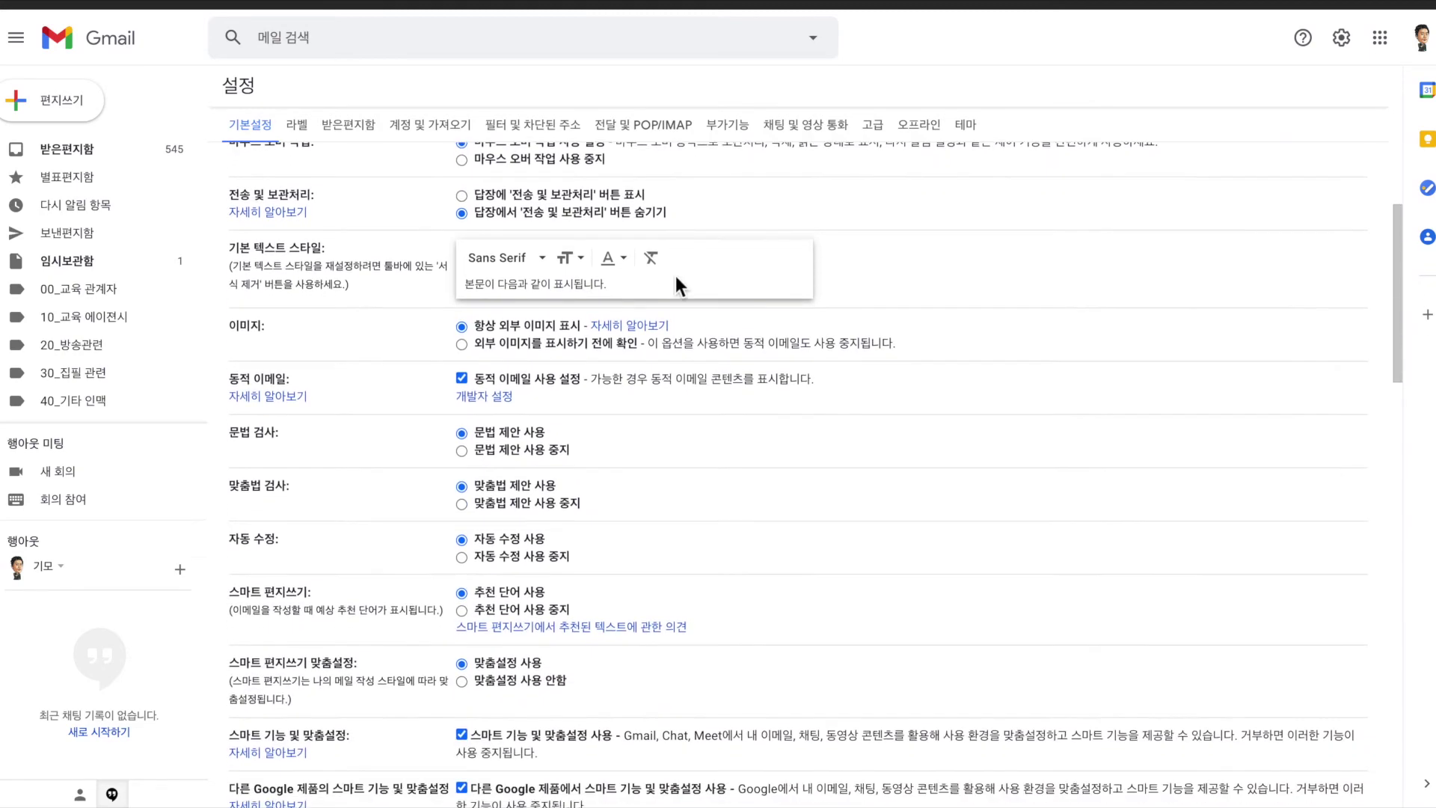
pyautogui.scroll(-1, 686, 352)
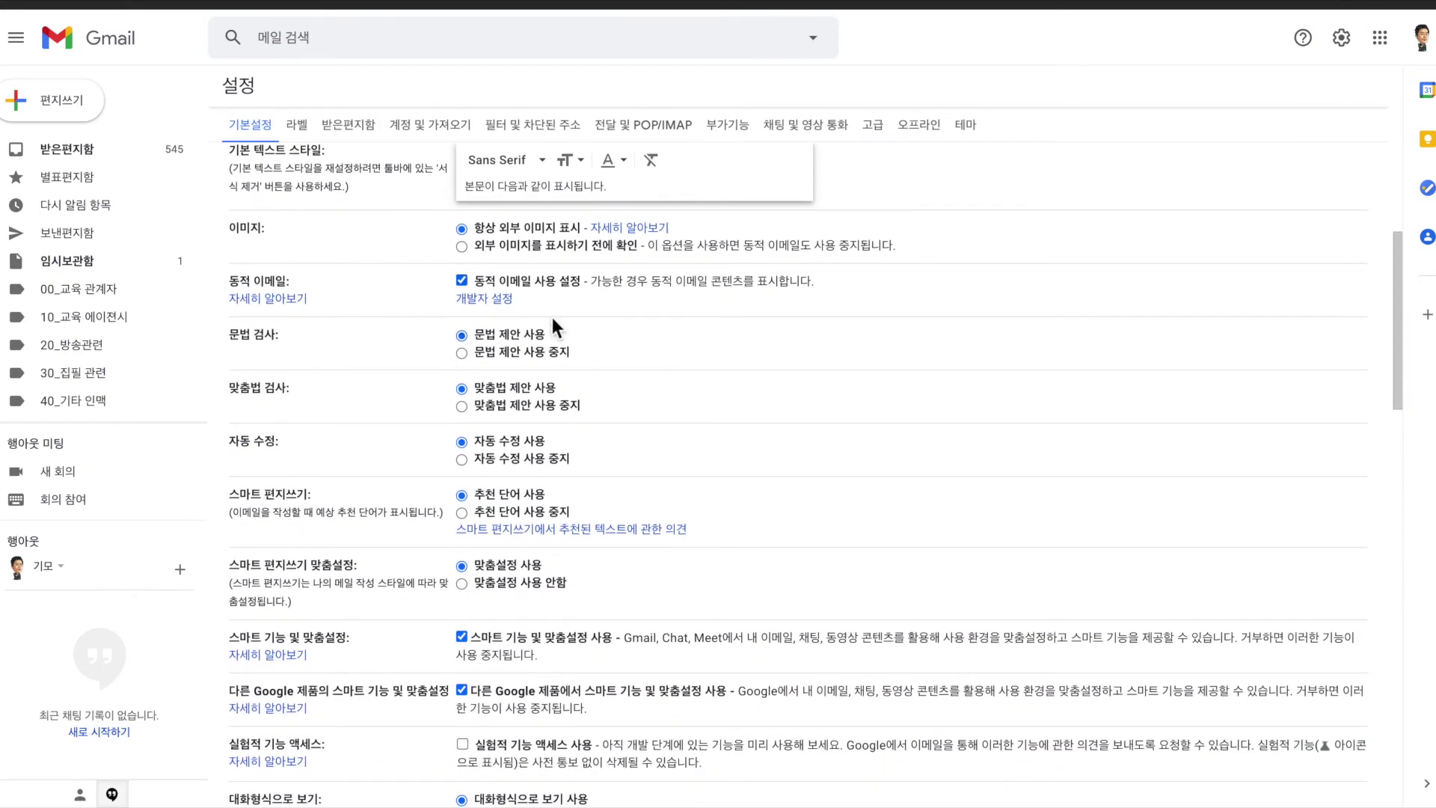
pyautogui.scroll(-2, 613, 359)
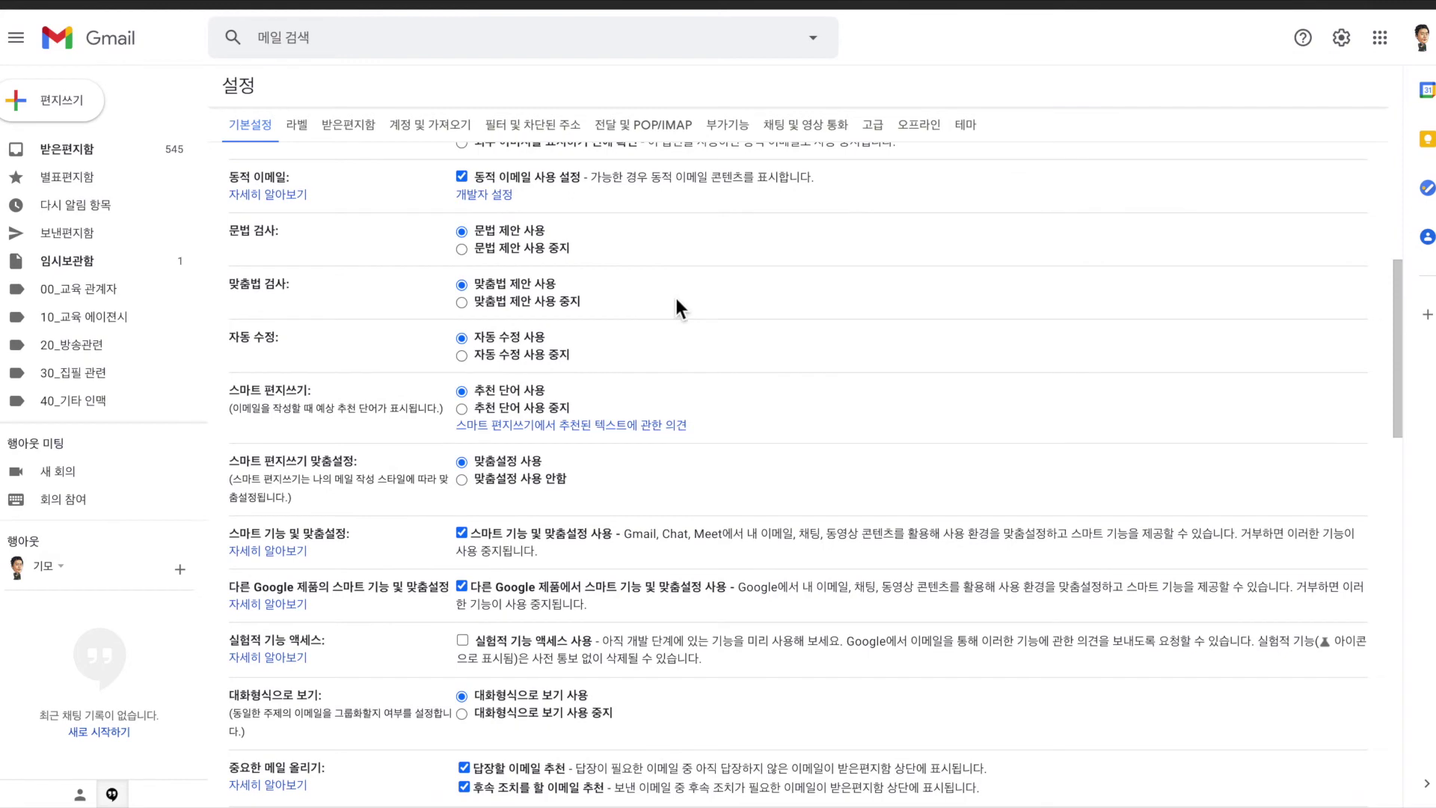
pyautogui.scroll(-1, 675, 295)
pyautogui.scroll(-1, 691, 265)
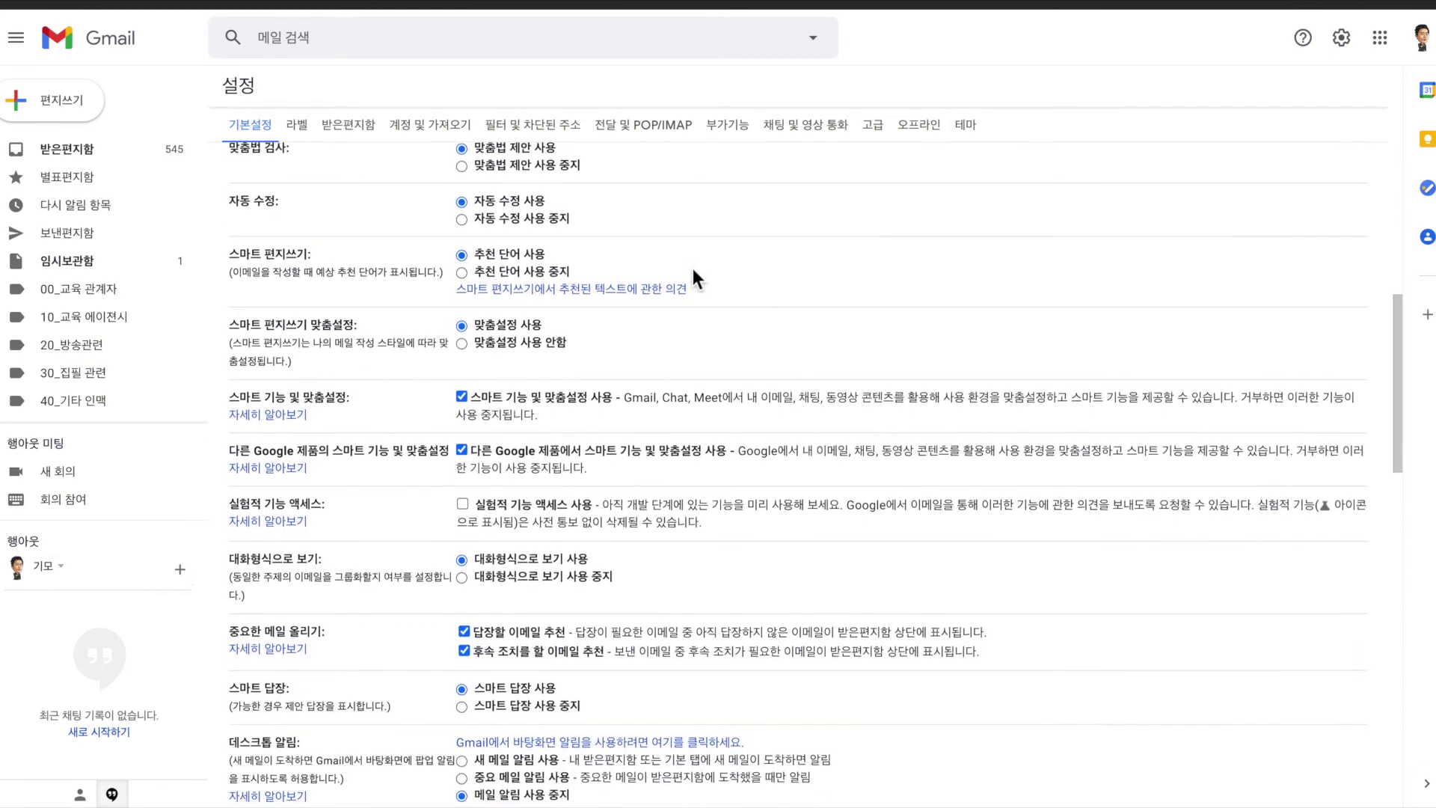
pyautogui.scroll(-3, 693, 271)
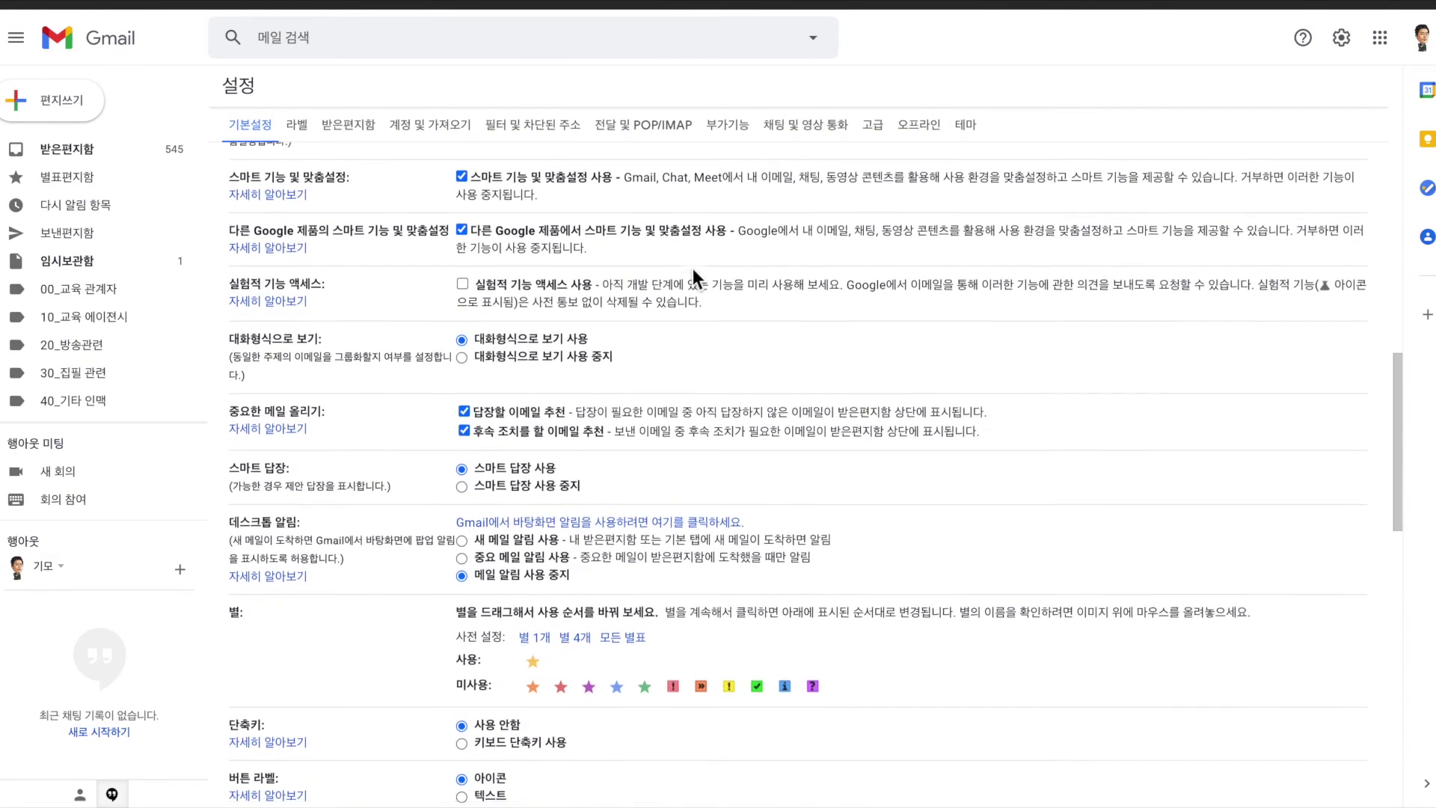
pyautogui.scroll(-3, 692, 270)
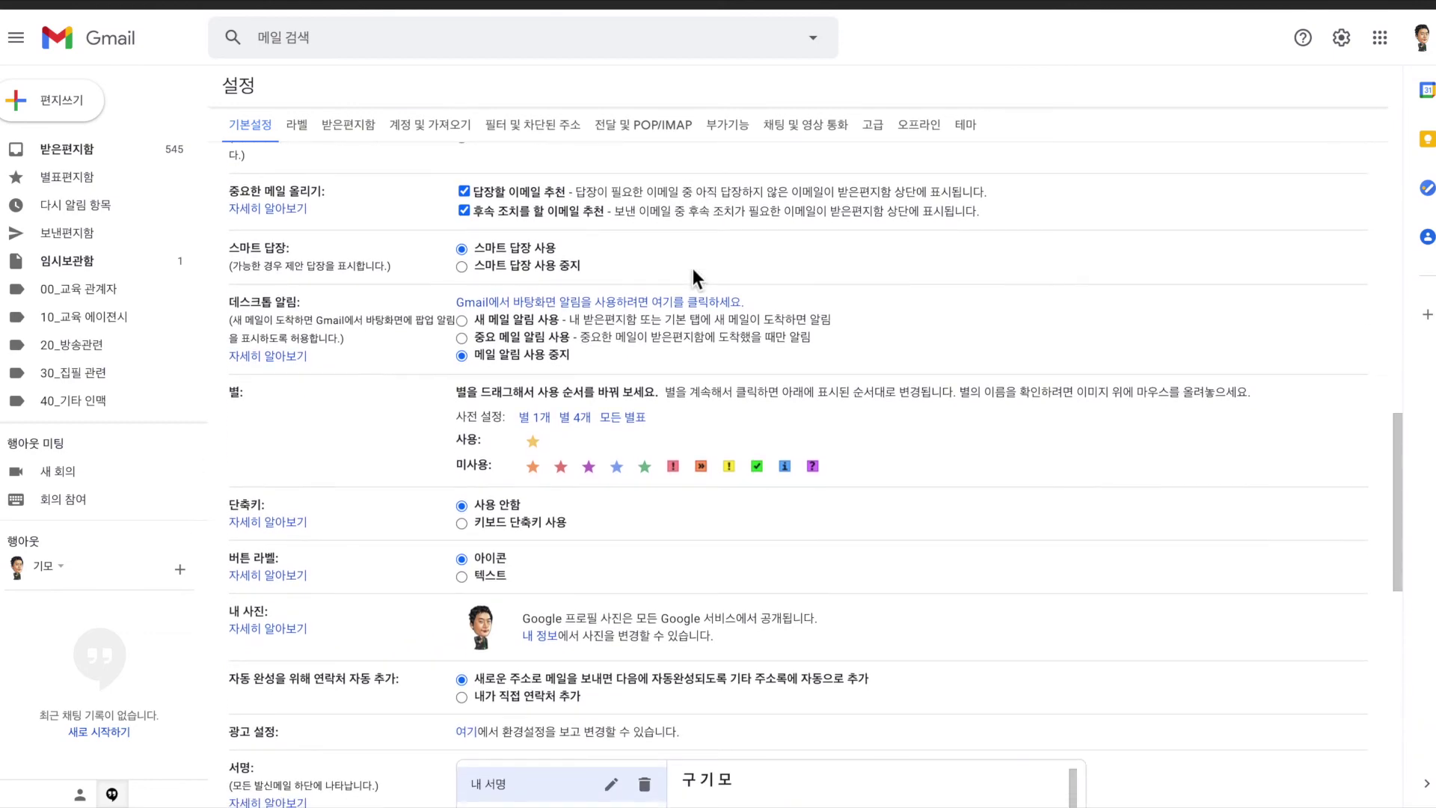
pyautogui.scroll(-6, 693, 269)
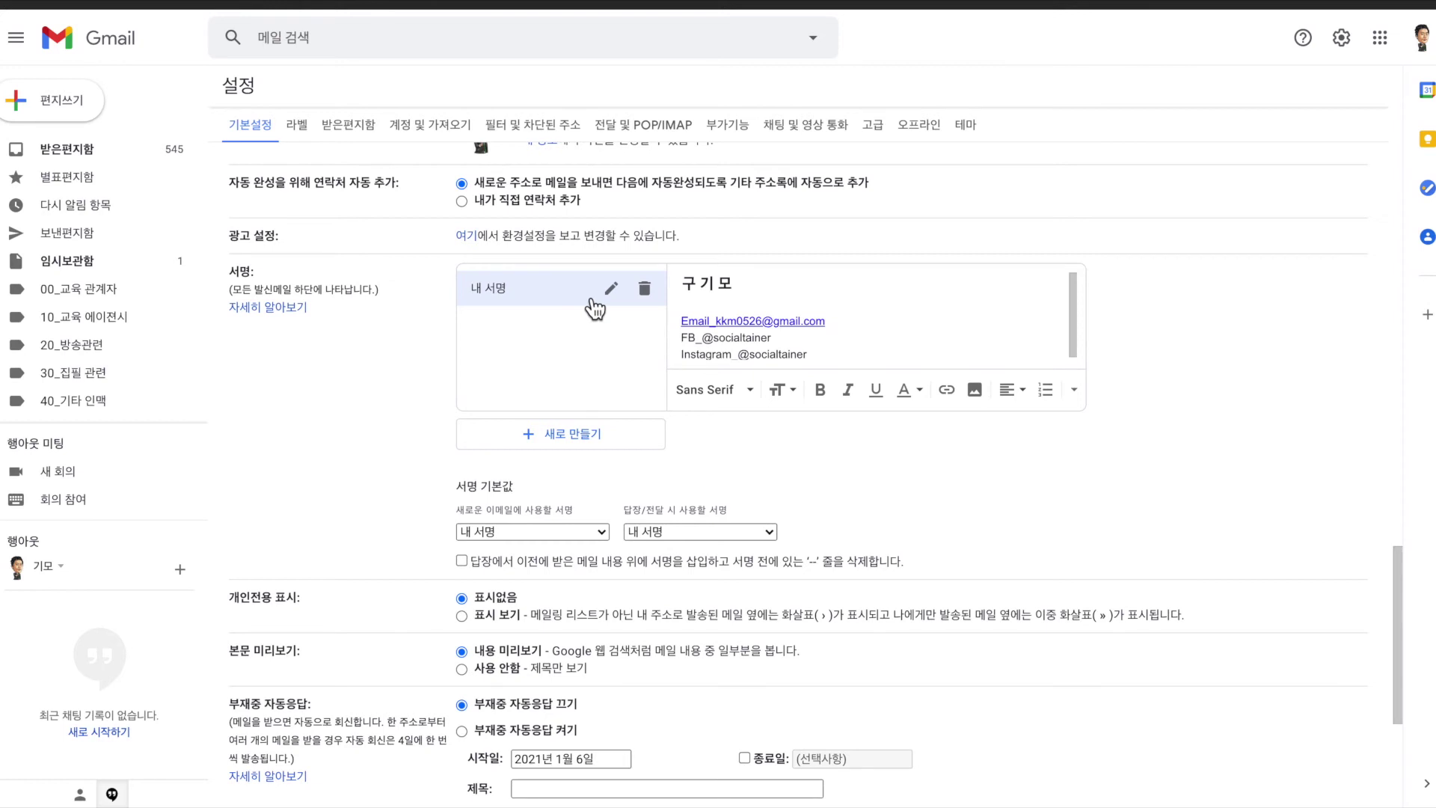
# Save the general settings changes with 변경사항 저장 at the bottom of the page
pyautogui.scroll(-4, 593, 303)
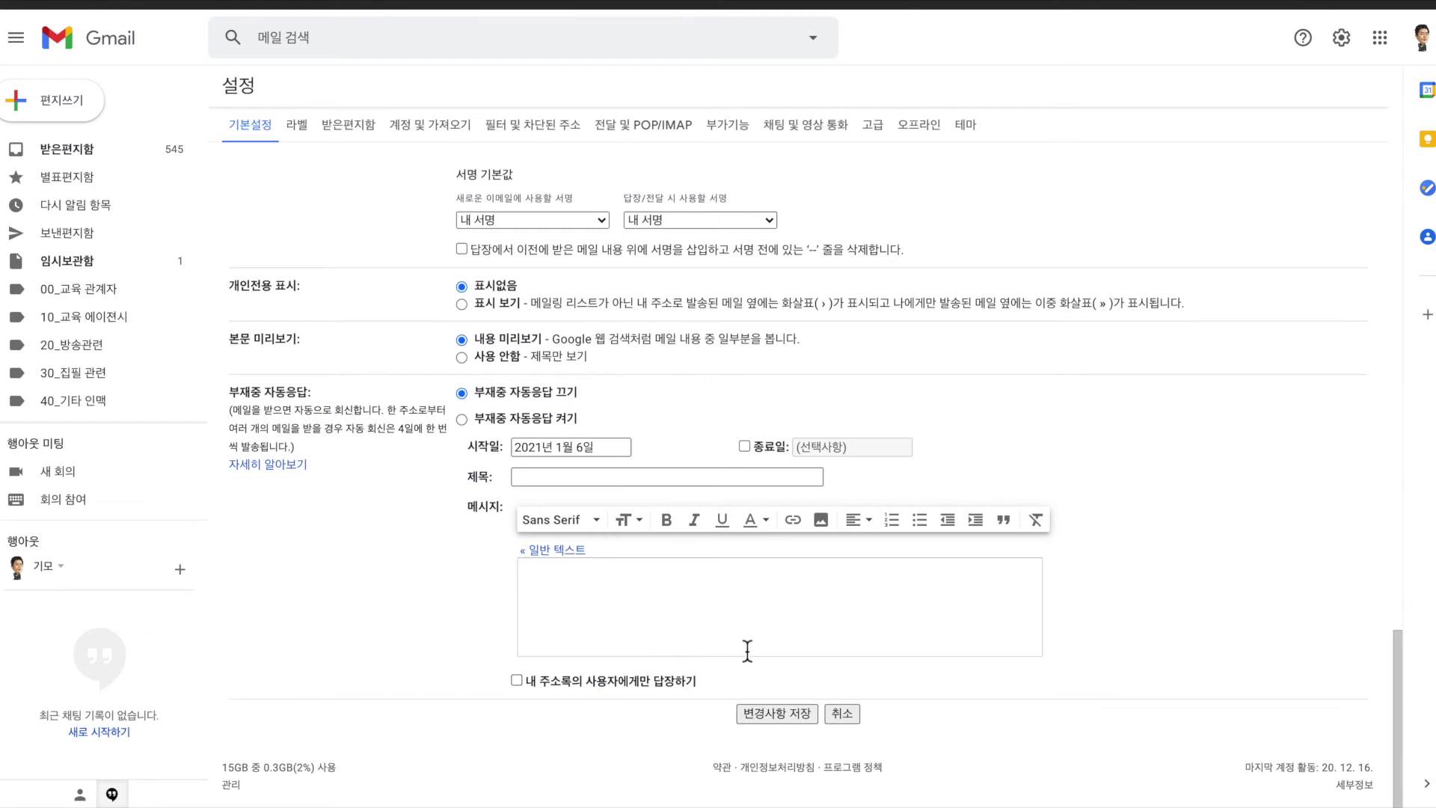
pyautogui.click(776, 715)
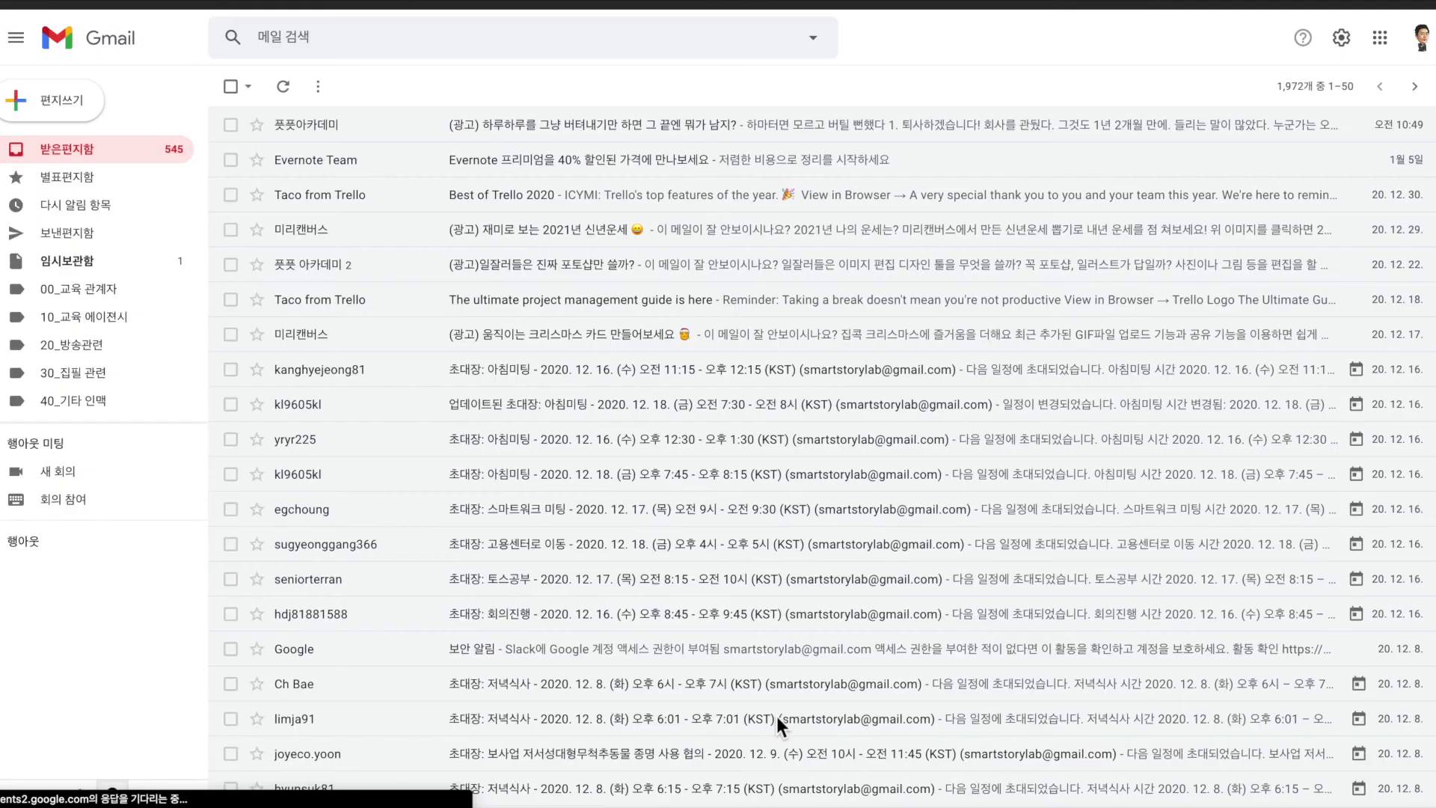
# Reopen Gmail's full settings page from the gear's 모든 설정 보기 option
pyautogui.click(1341, 38)
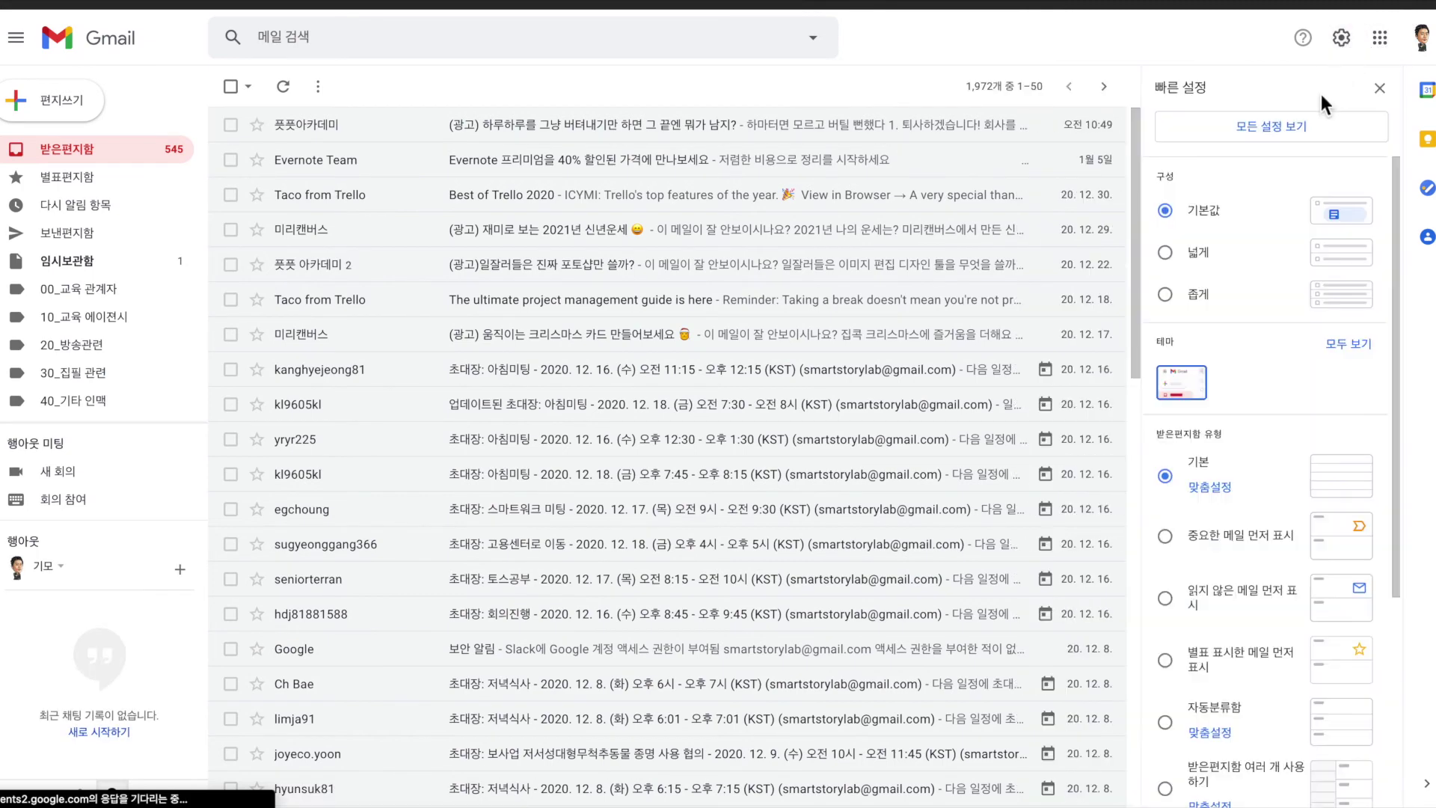
pyautogui.click(1289, 135)
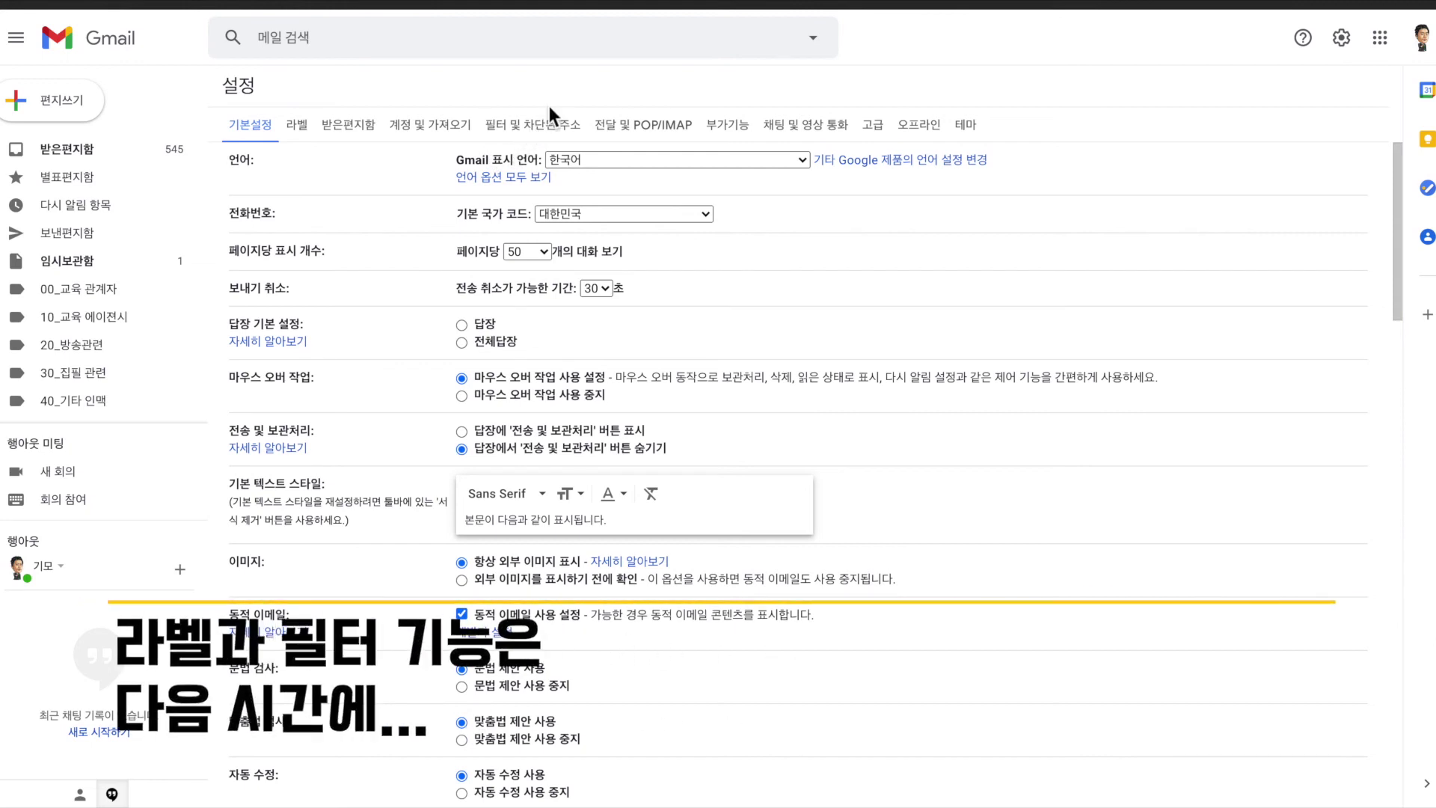
# In the 받은편지함 settings, keep the 기본 inbox type and leave 소셜 and 프로모션 unchecked
pyautogui.click(354, 125)
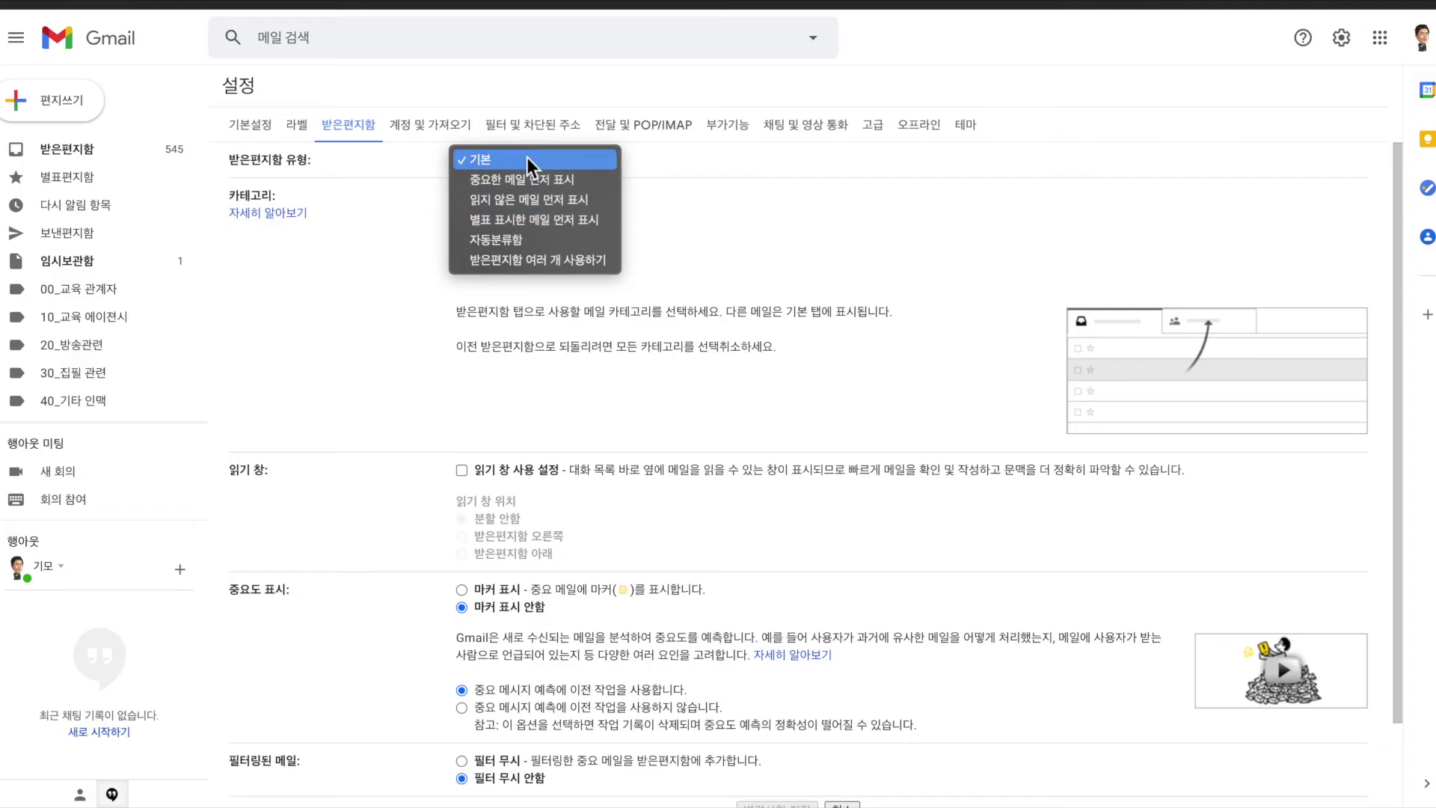
pyautogui.click(526, 158)
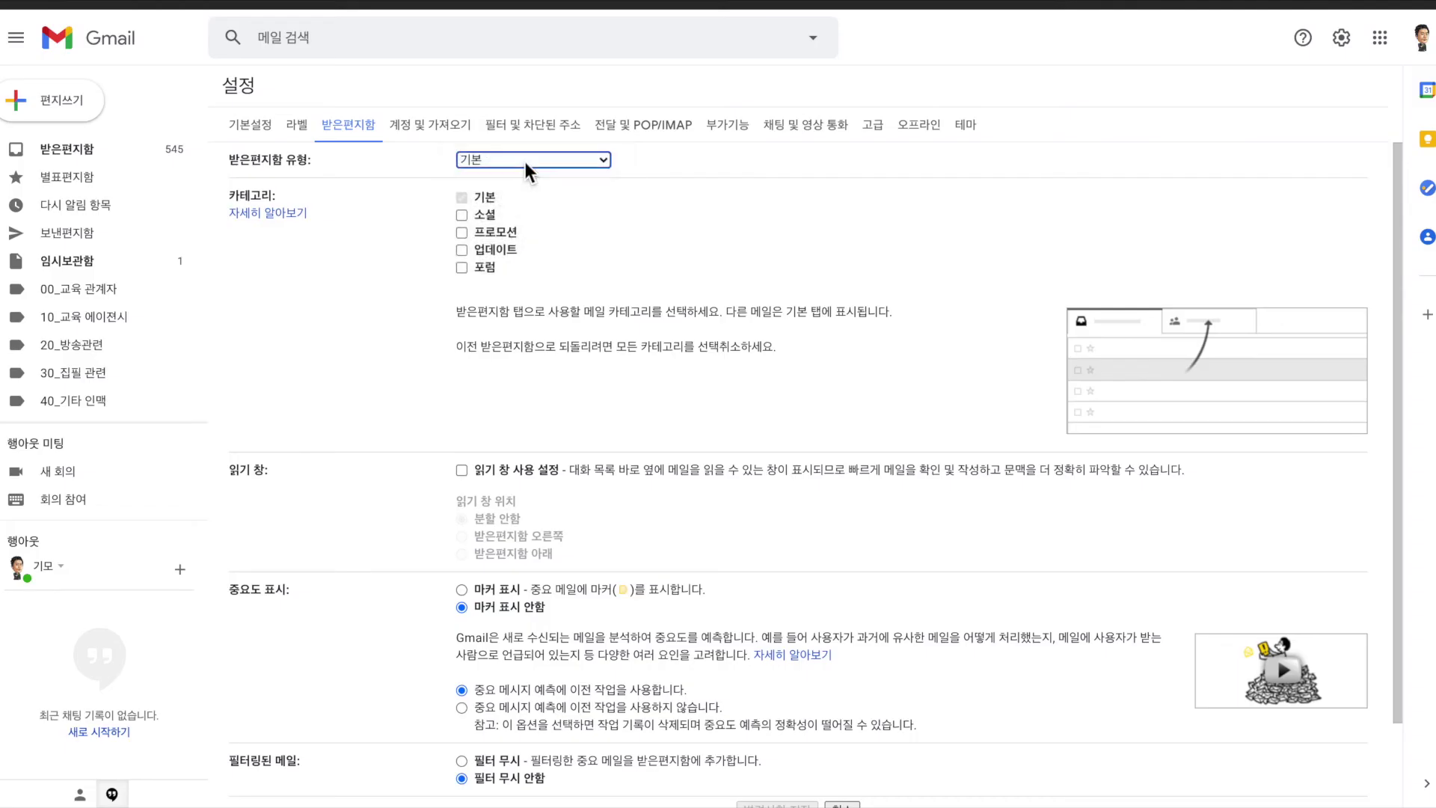
pyautogui.click(462, 215)
pyautogui.click(464, 235)
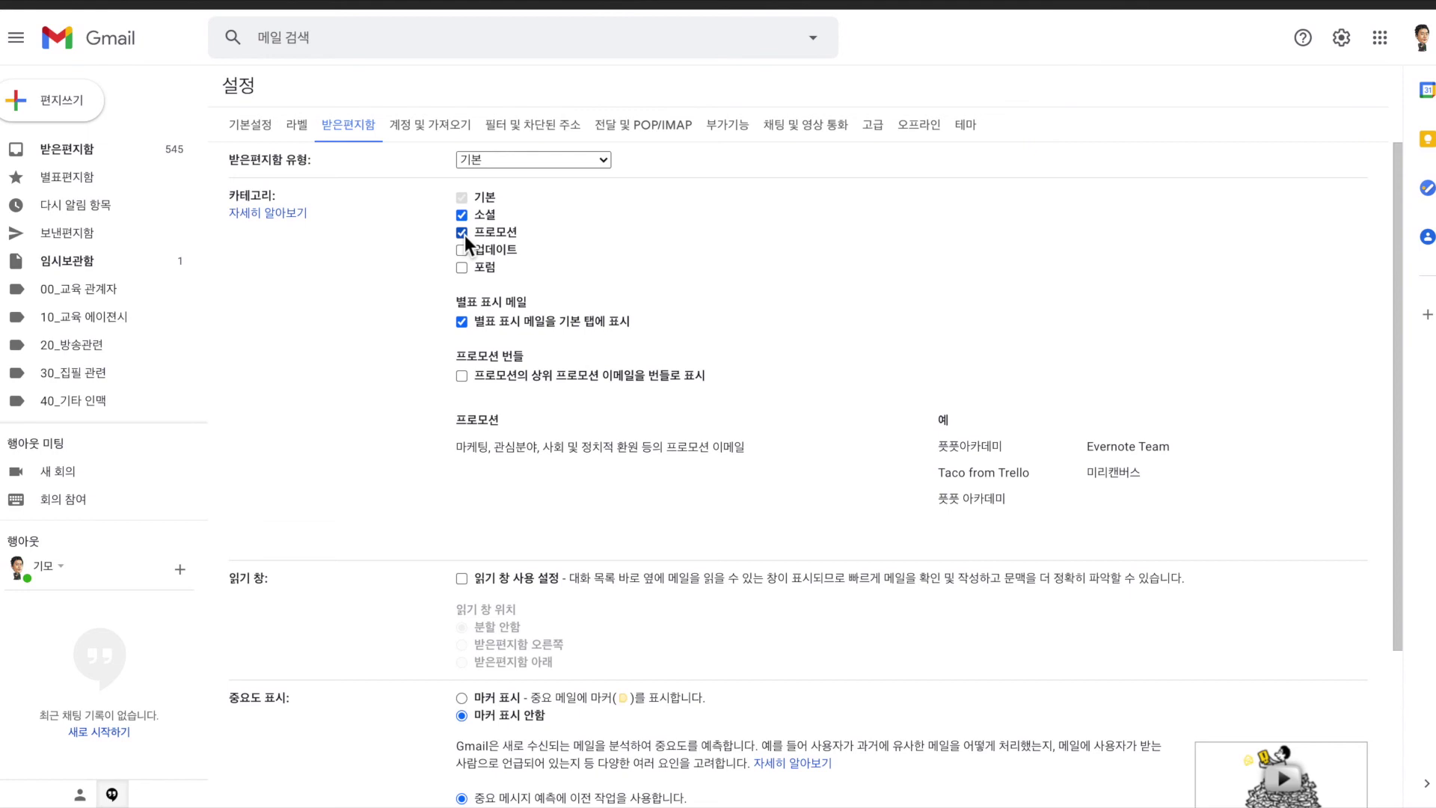
pyautogui.click(462, 215)
pyautogui.click(463, 233)
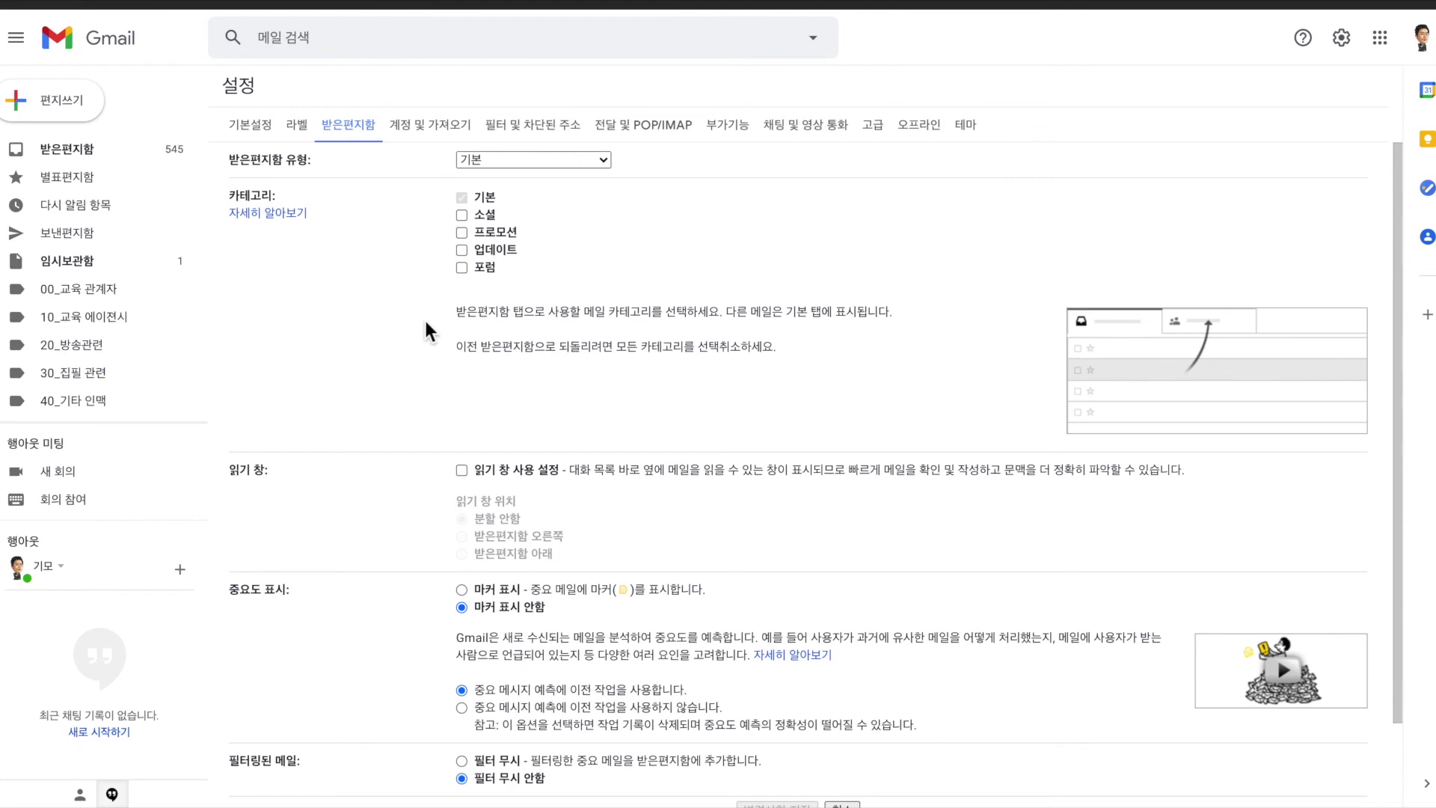
pyautogui.scroll(-2, 424, 318)
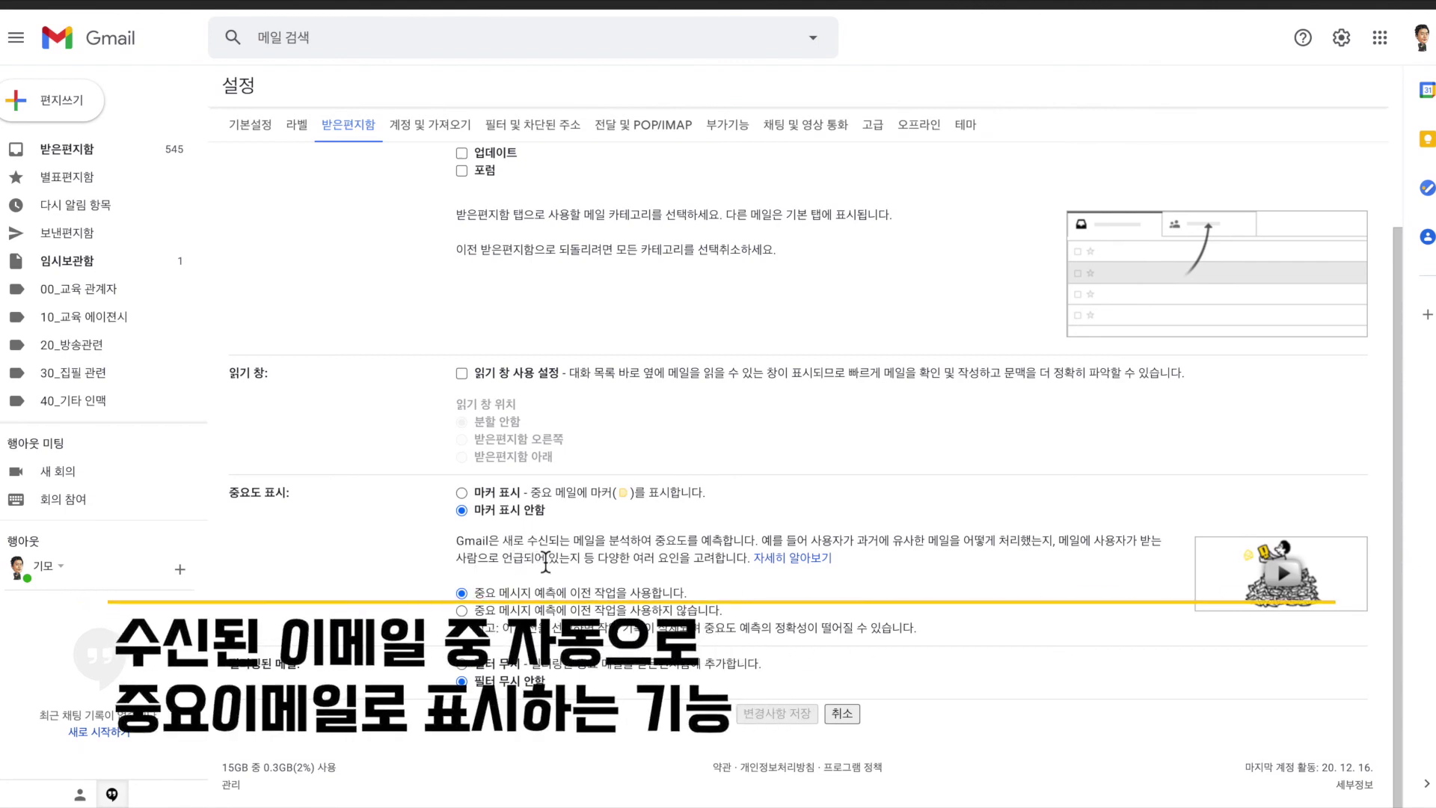
# Choose 마커 표시 under 중요도 표시 to show markers on important mail
pyautogui.click(463, 494)
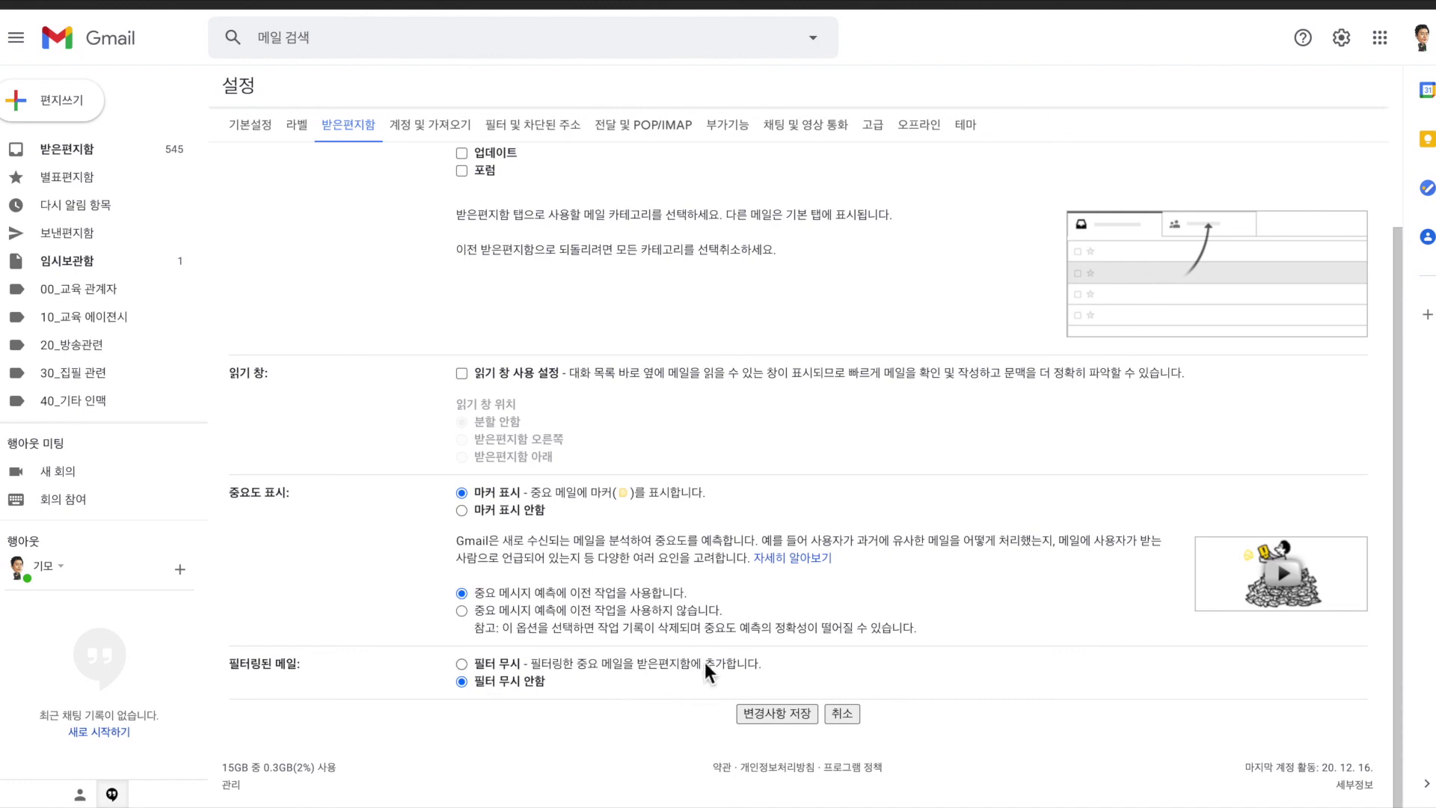
# Save the inbox settings with 변경사항 저장 so importance markers take effect
pyautogui.click(772, 717)
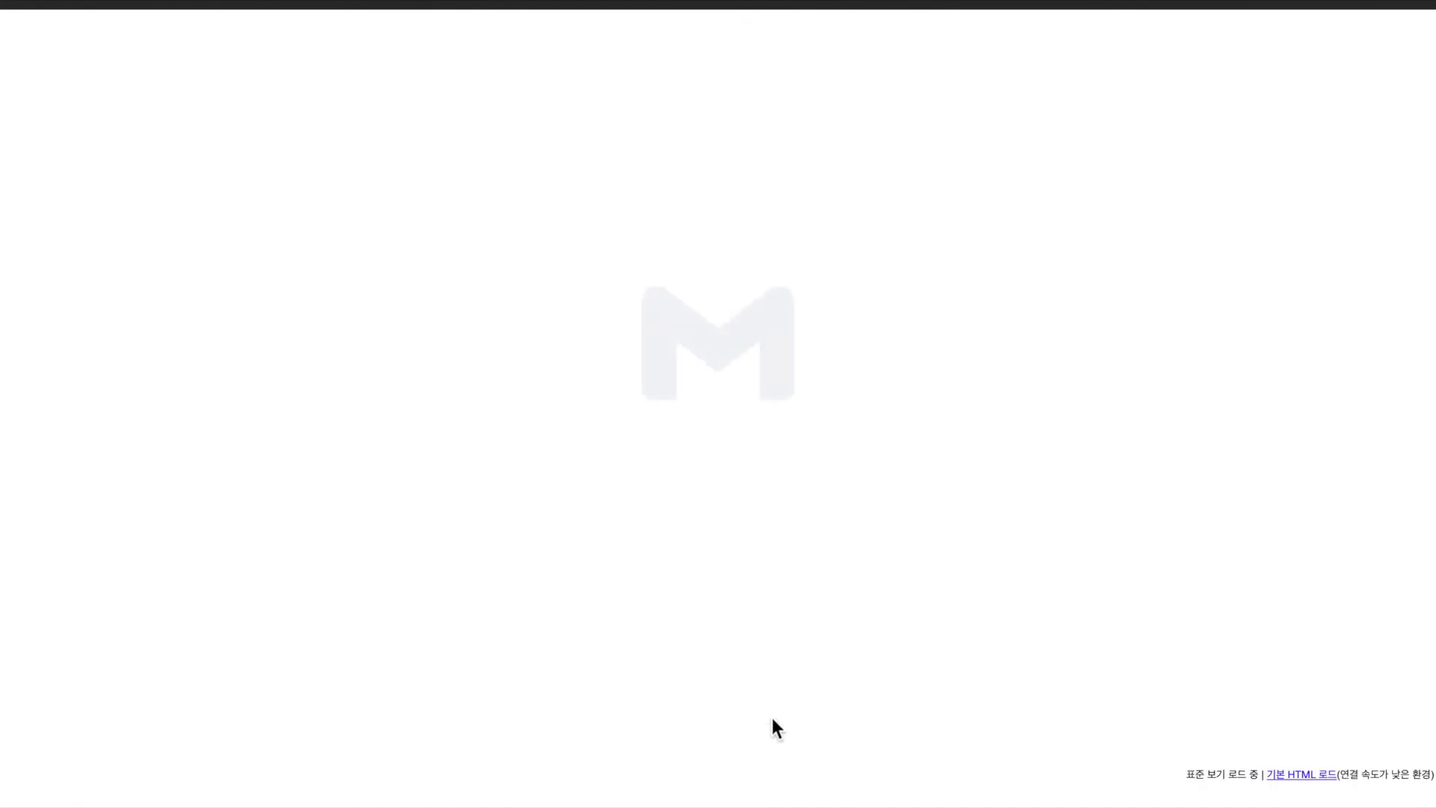